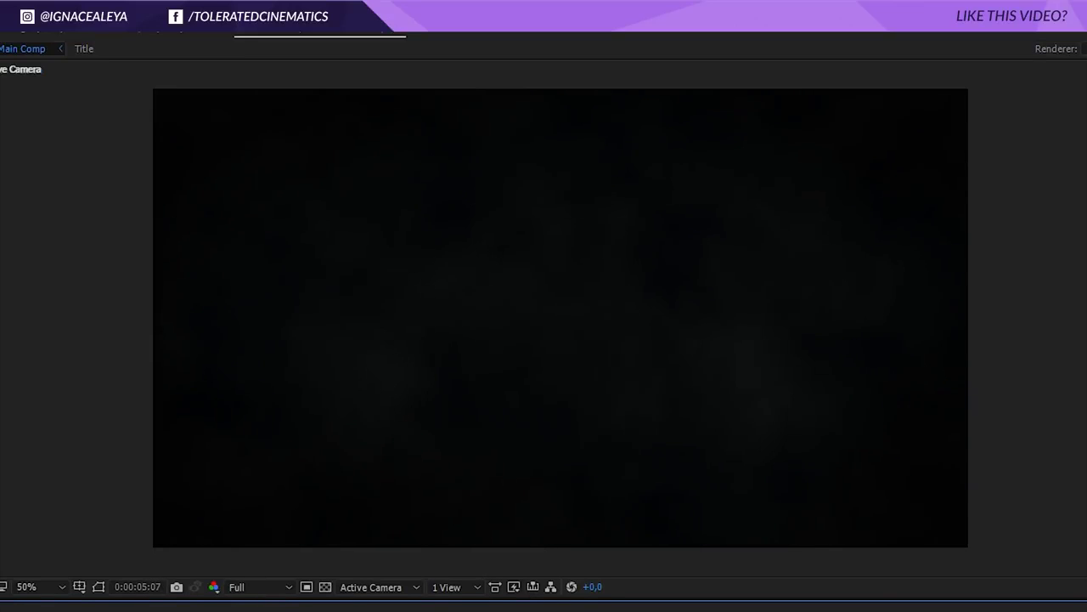
Step: Create a new composition named Atmospheric Background with a height of 1080 px
{"action": "key", "text": "space"}
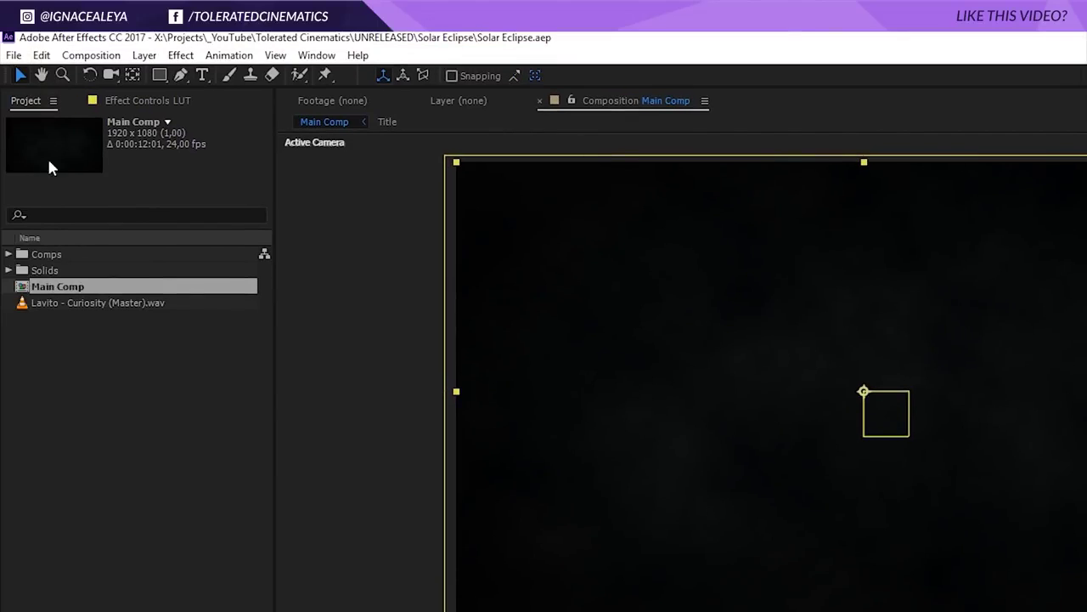
{"action": "left_click", "coordinate": [107, 58]}
{"action": "left_click", "coordinate": [77, 75]}
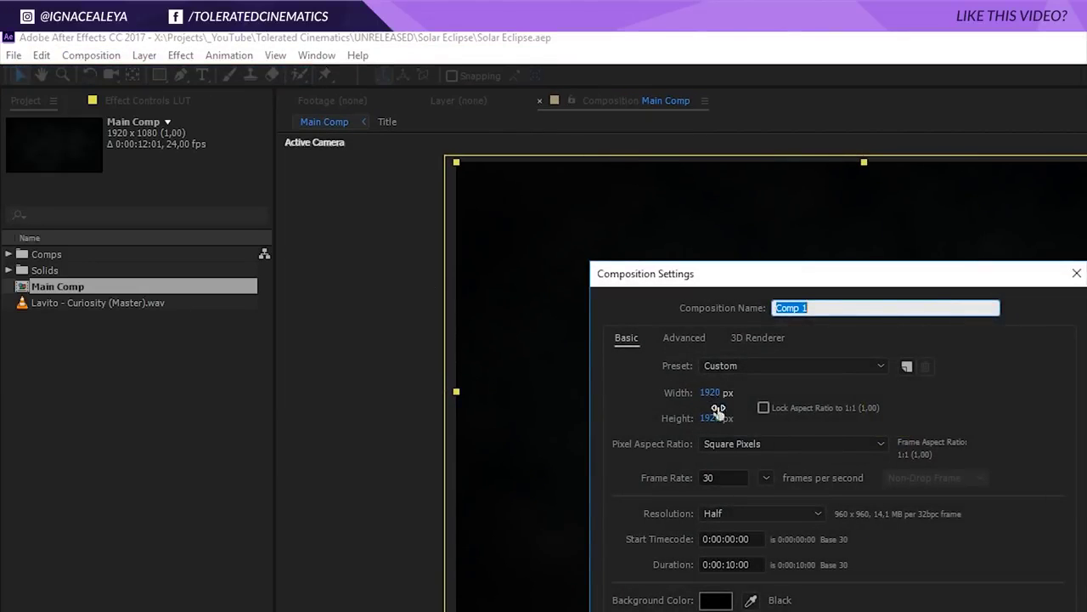
{"action": "left_click", "coordinate": [710, 417]}
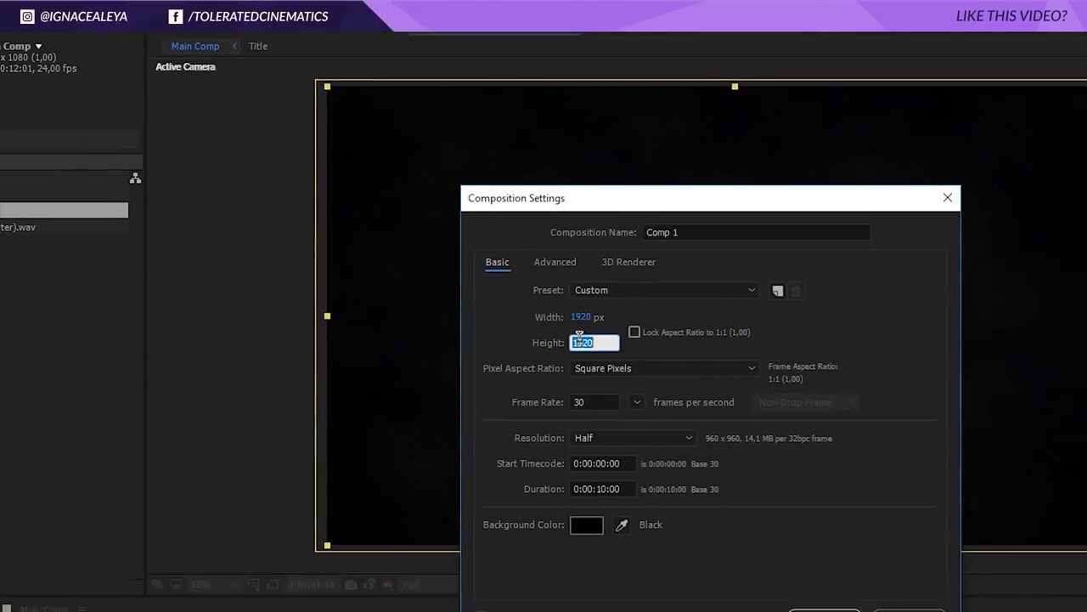
{"action": "type", "text": "1080"}
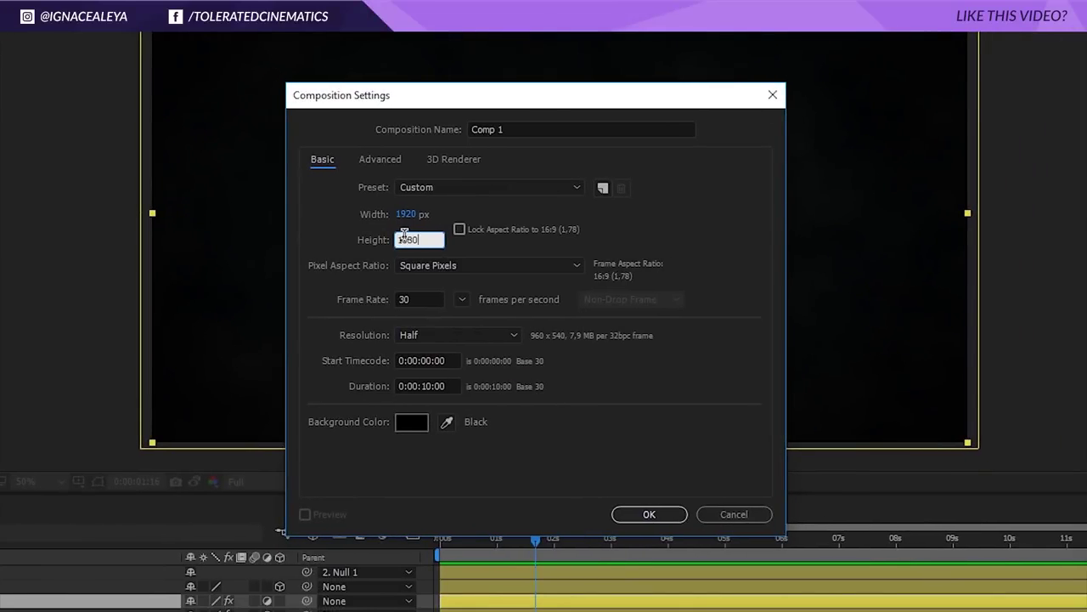
{"action": "left_click_drag", "start_coordinate": [515, 129], "coordinate": [346, 150]}
{"action": "type", "text": "A"}
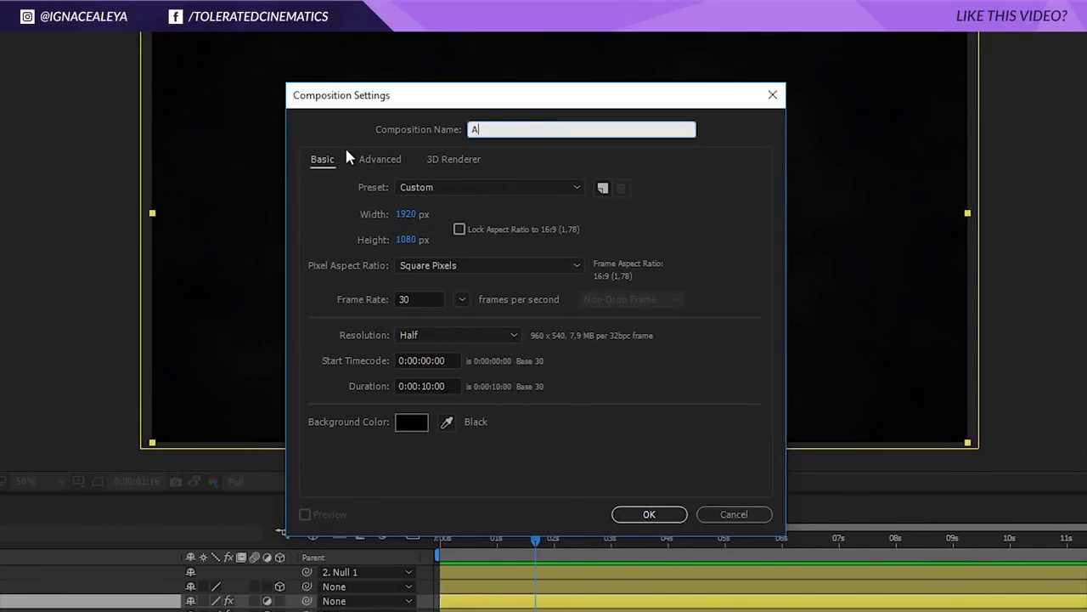
{"action": "type", "text": "tmospheric Background"}
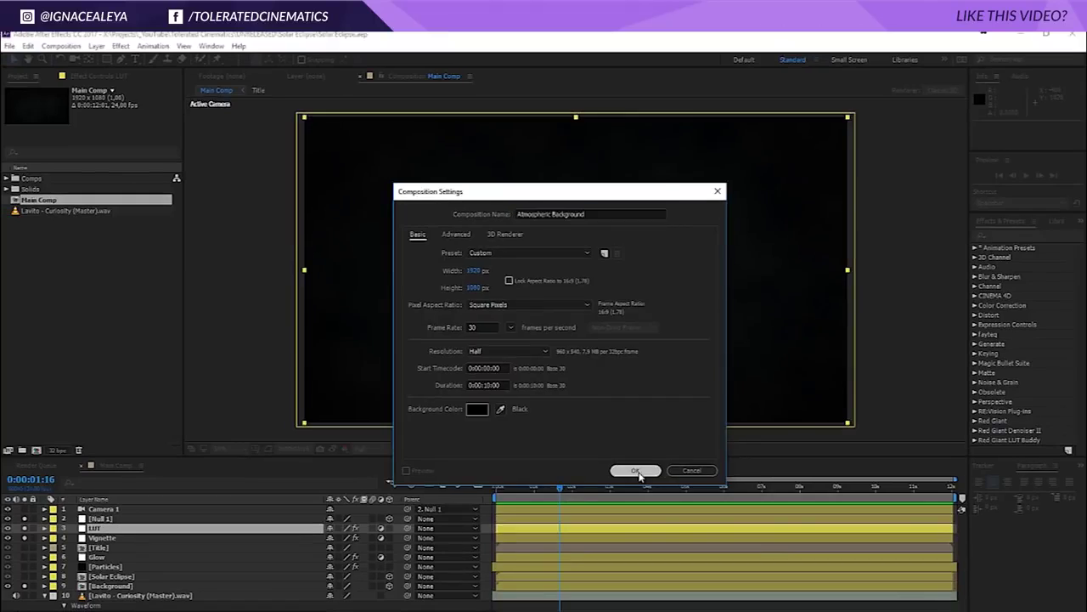
{"action": "left_click", "coordinate": [639, 476]}
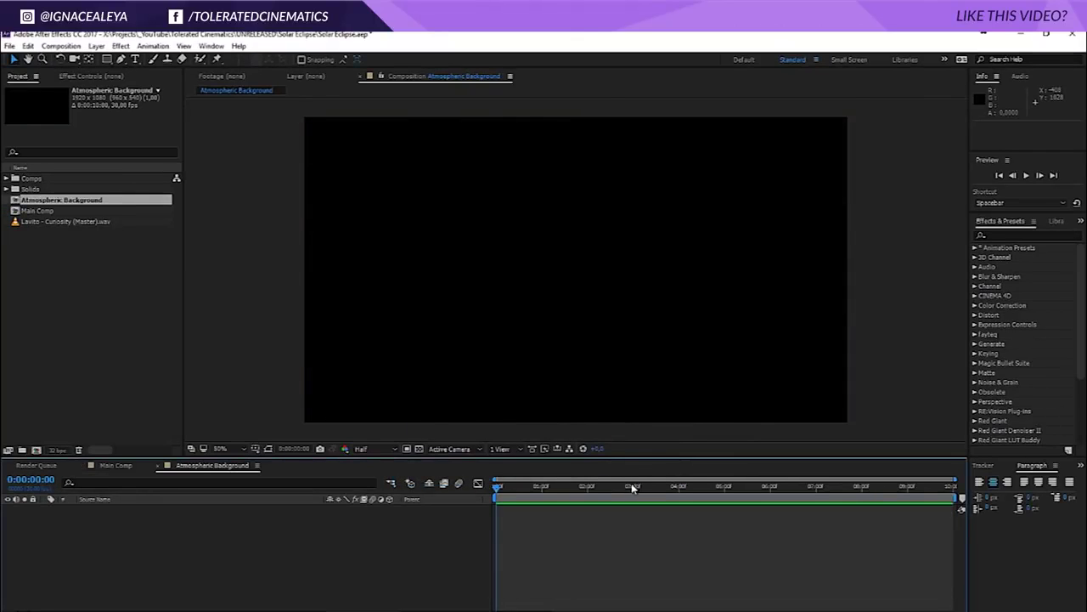
Step: Add a black solid layer named BG to the Atmospheric Background composition
{"action": "right_click", "coordinate": [441, 540]}
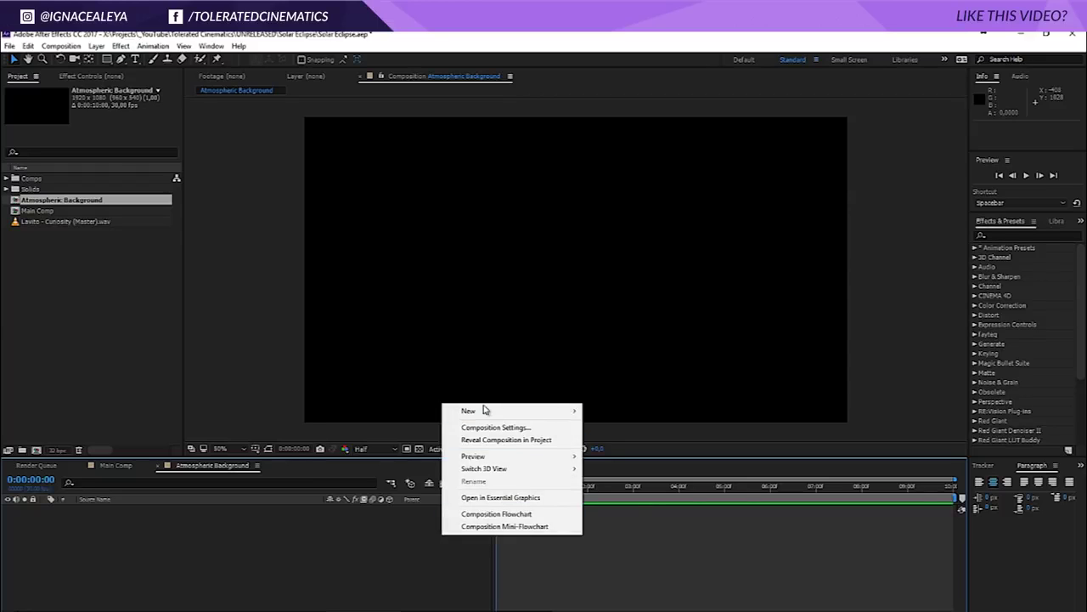
{"action": "mouse_move", "coordinate": [484, 412]}
{"action": "left_click", "coordinate": [363, 440]}
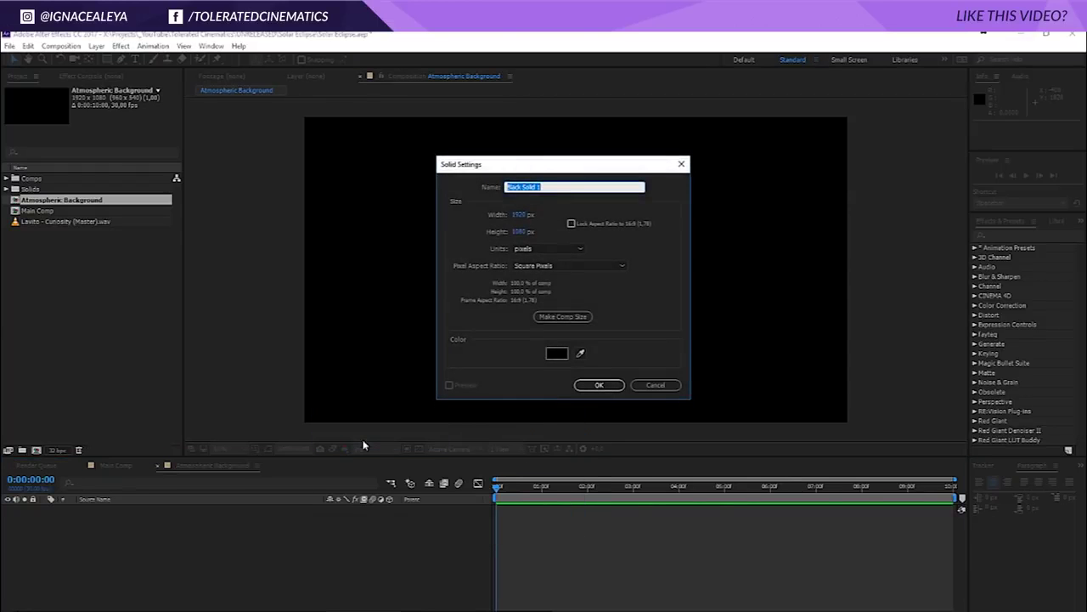
{"action": "type", "text": "BG"}
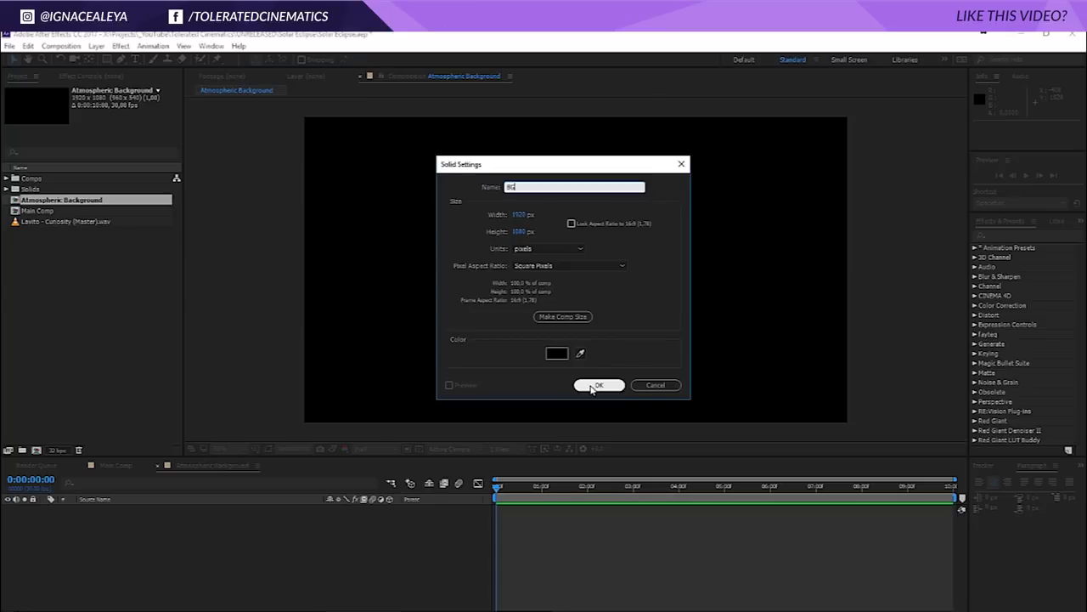
{"action": "left_click", "coordinate": [595, 384]}
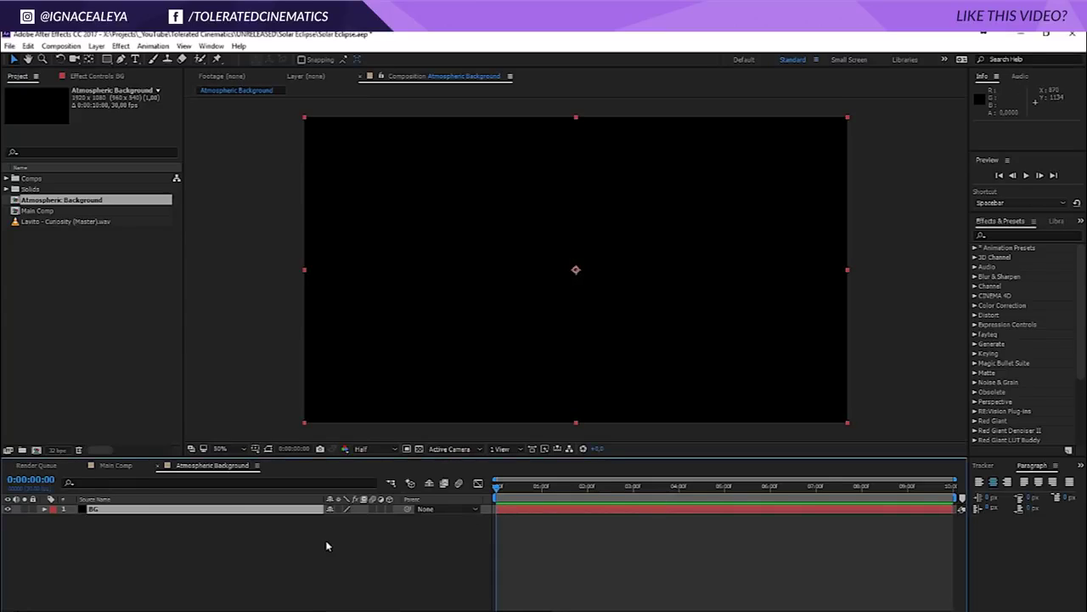
Step: Duplicate the BG layer and rename the copy Fractal Noise 01
{"action": "left_click", "coordinate": [299, 511]}
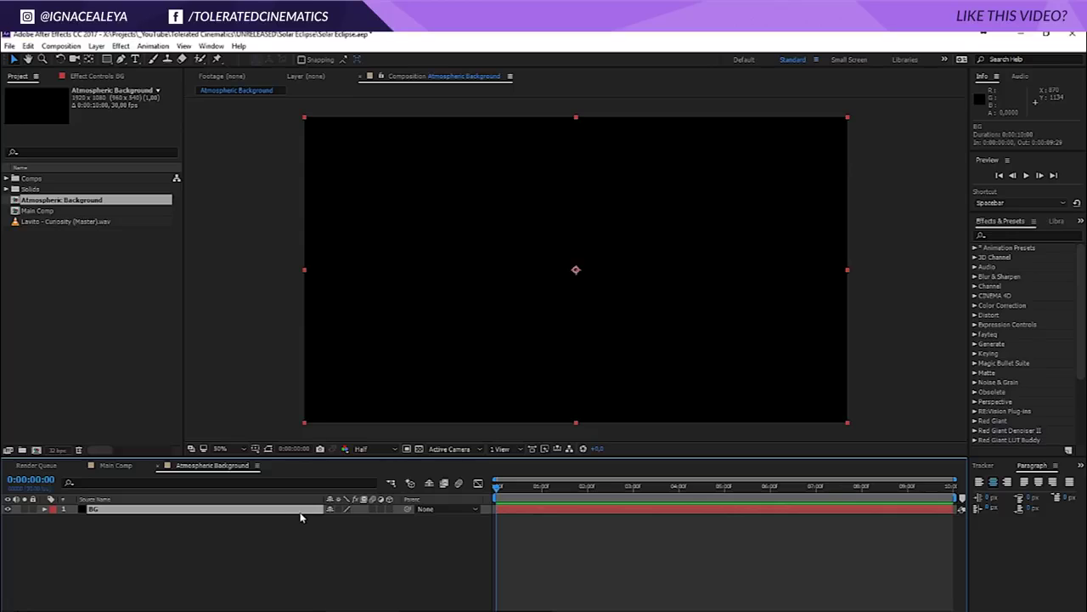
{"action": "left_click", "coordinate": [28, 46]}
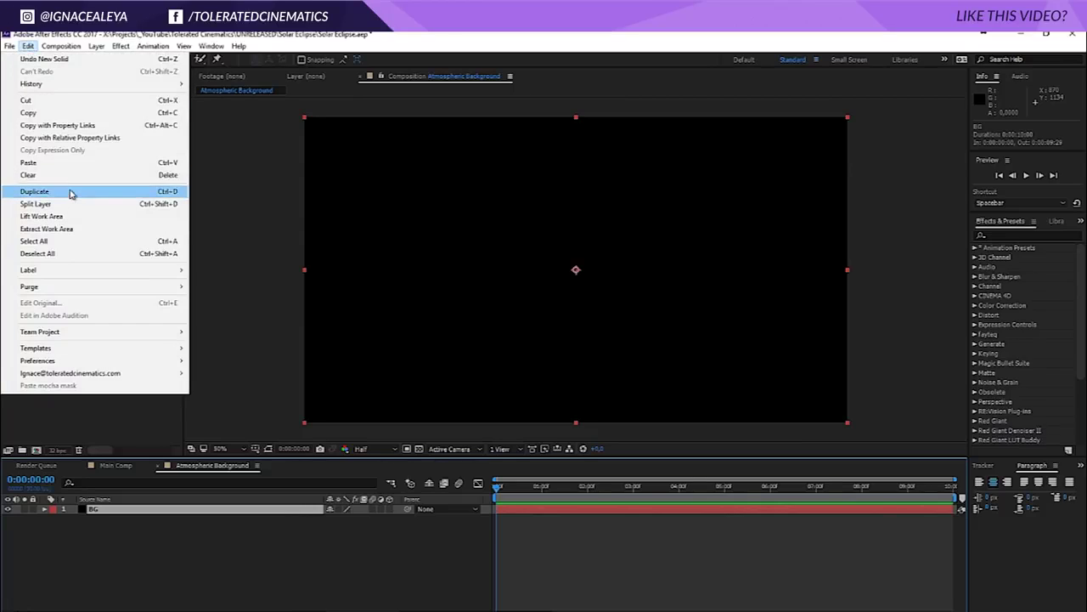
{"action": "left_click", "coordinate": [73, 192]}
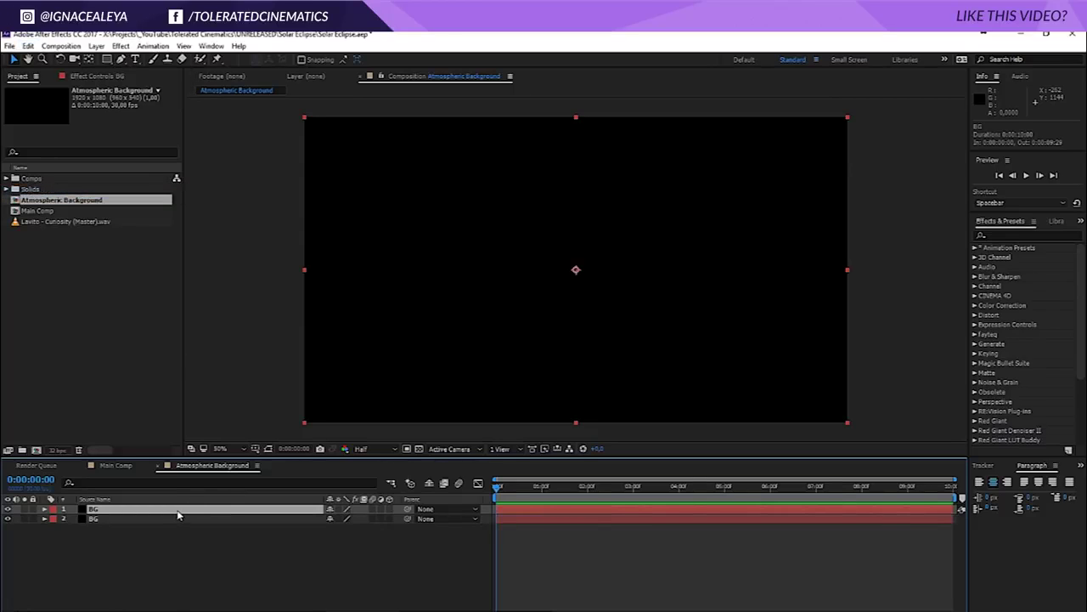
{"action": "key", "text": "Return"}
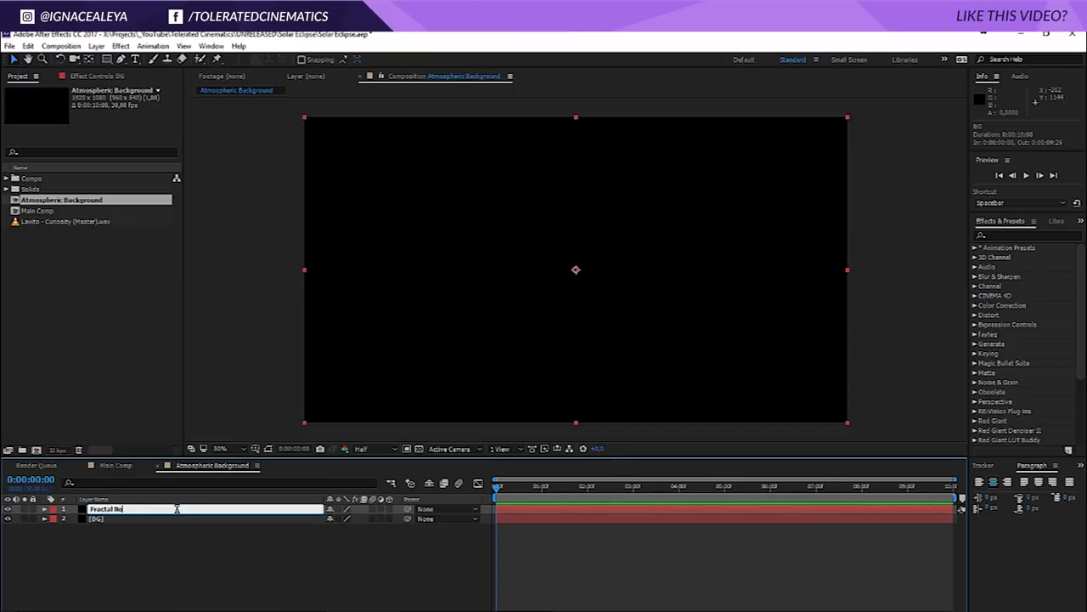
{"action": "type", "text": "Fractal Noise 01"}
{"action": "key", "text": "Return"}
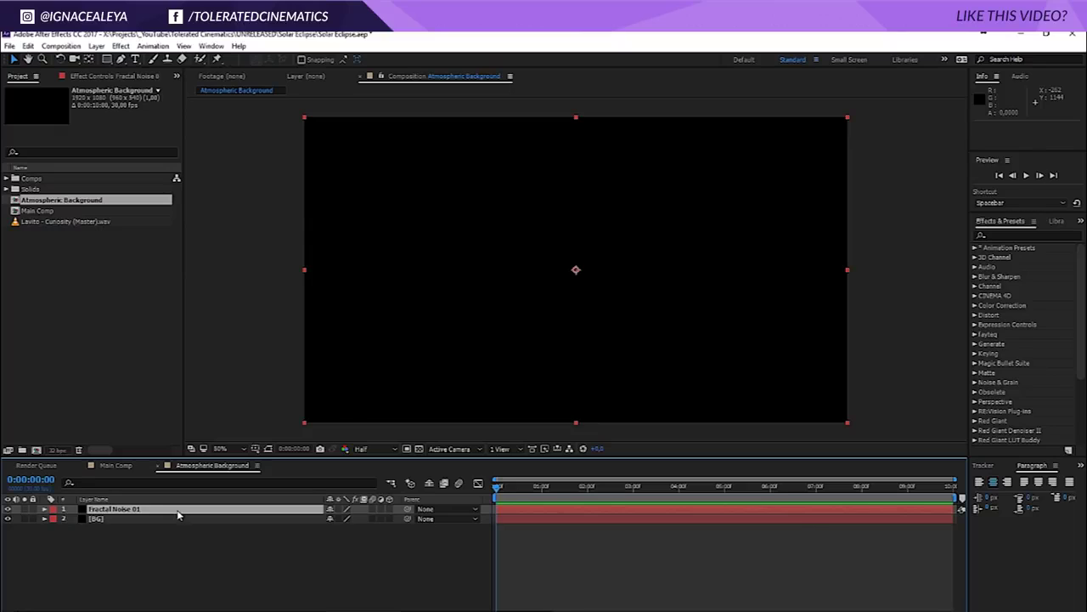
Step: Find the Fractal Noise effect and apply it to the Fractal Noise 01 layer
{"action": "left_click", "coordinate": [999, 234]}
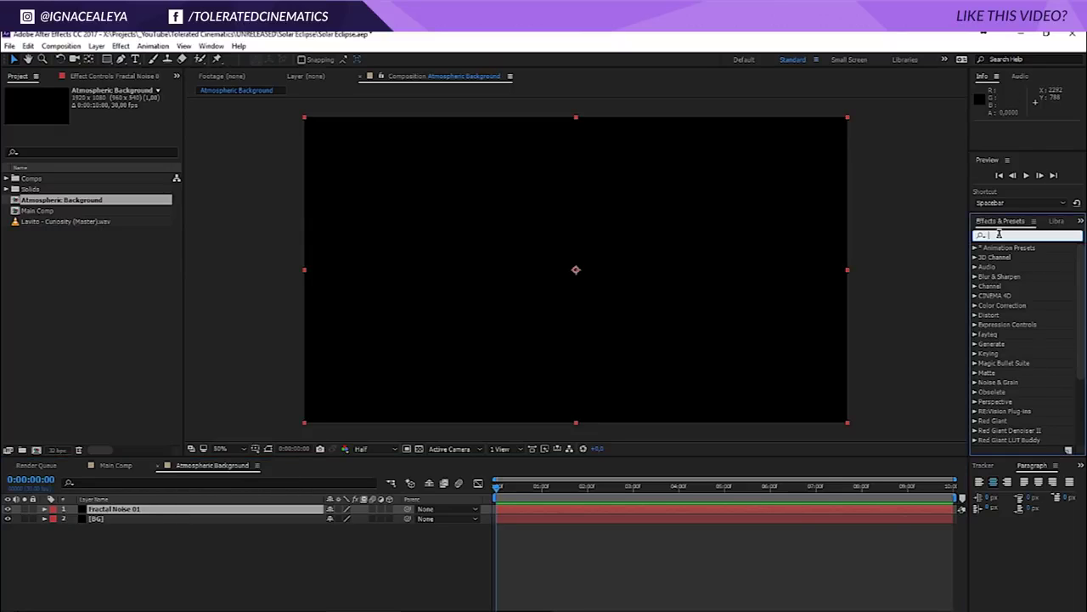
{"action": "type", "text": "fracta"}
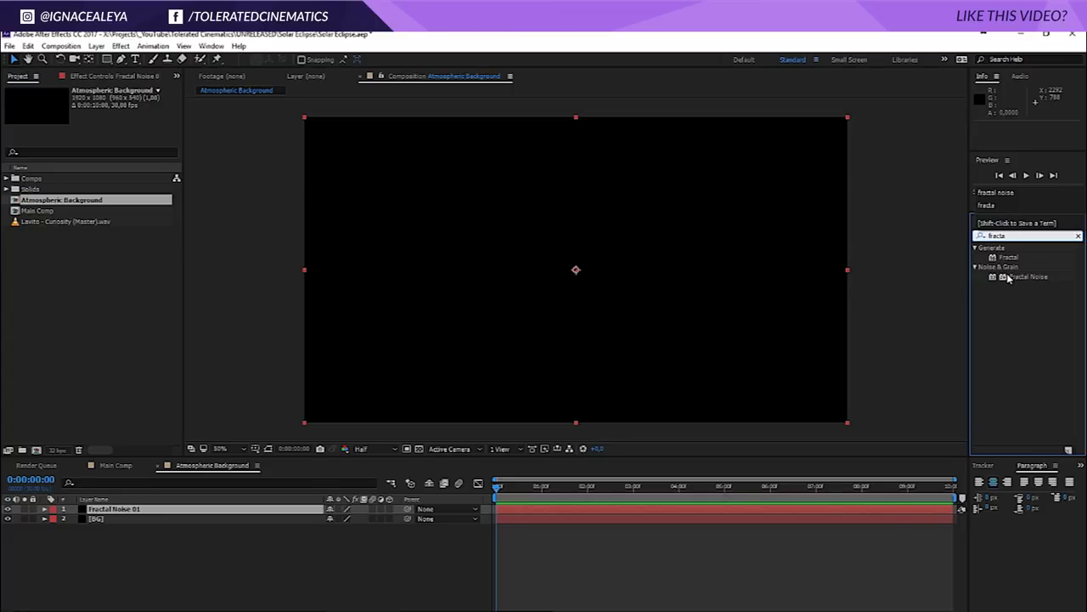
{"action": "left_click_drag", "start_coordinate": [1030, 281], "coordinate": [576, 516]}
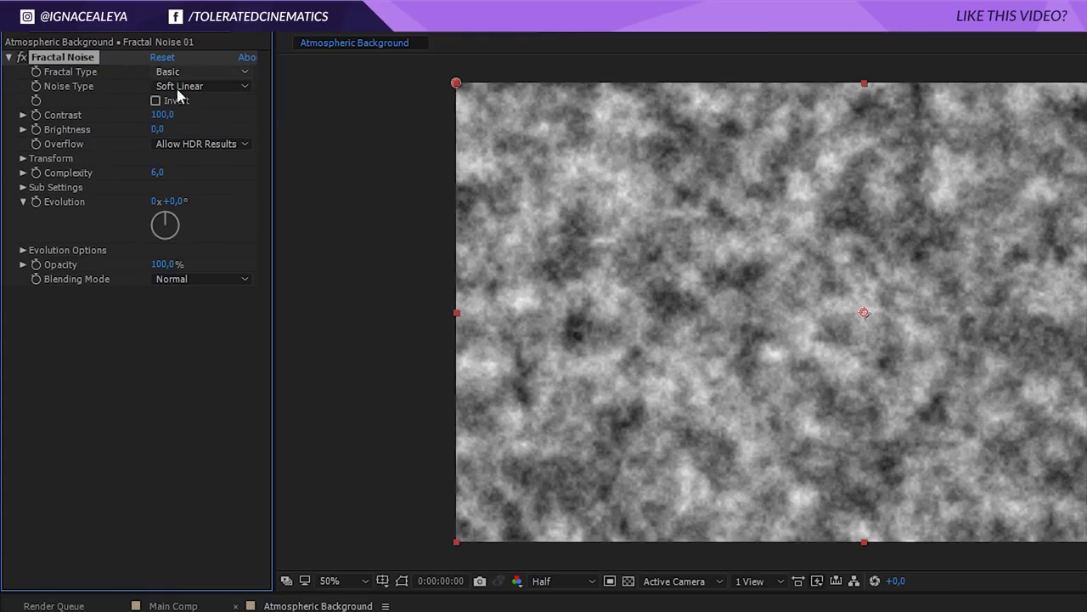
Step: Set the Fractal Noise contrast to 84, turn off uniform scaling, and set Scale Width to 398 and Scale Height to 238
{"action": "mouse_move", "coordinate": [168, 120]}
{"action": "left_mouse_down"}
{"action": "mouse_move", "coordinate": [136, 125]}
{"action": "mouse_move", "coordinate": [187, 125]}
{"action": "mouse_move", "coordinate": [163, 130]}
{"action": "left_mouse_up"}
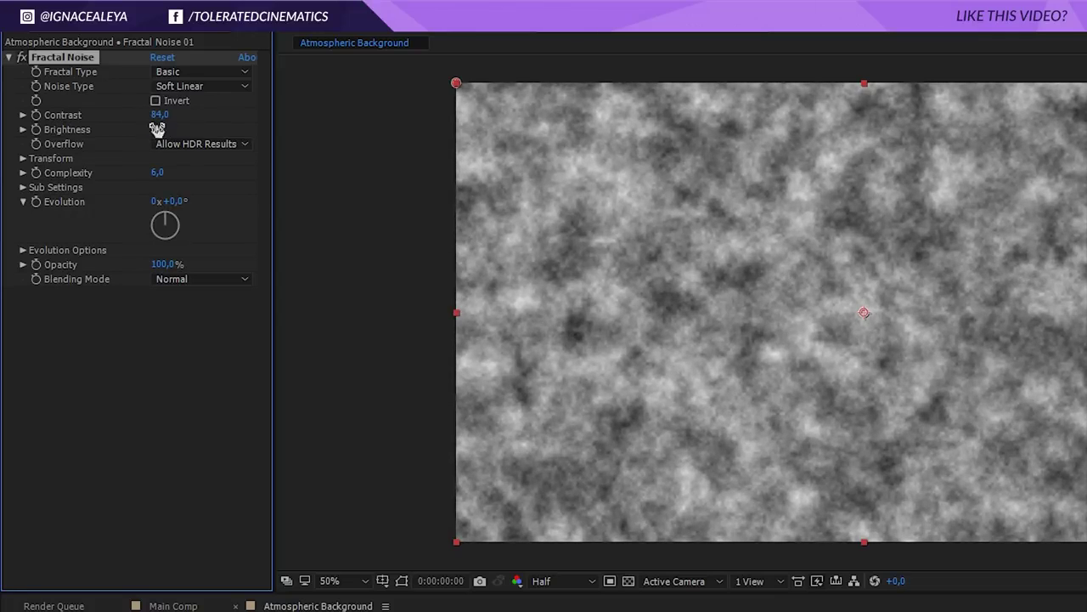
{"action": "left_click", "coordinate": [23, 159]}
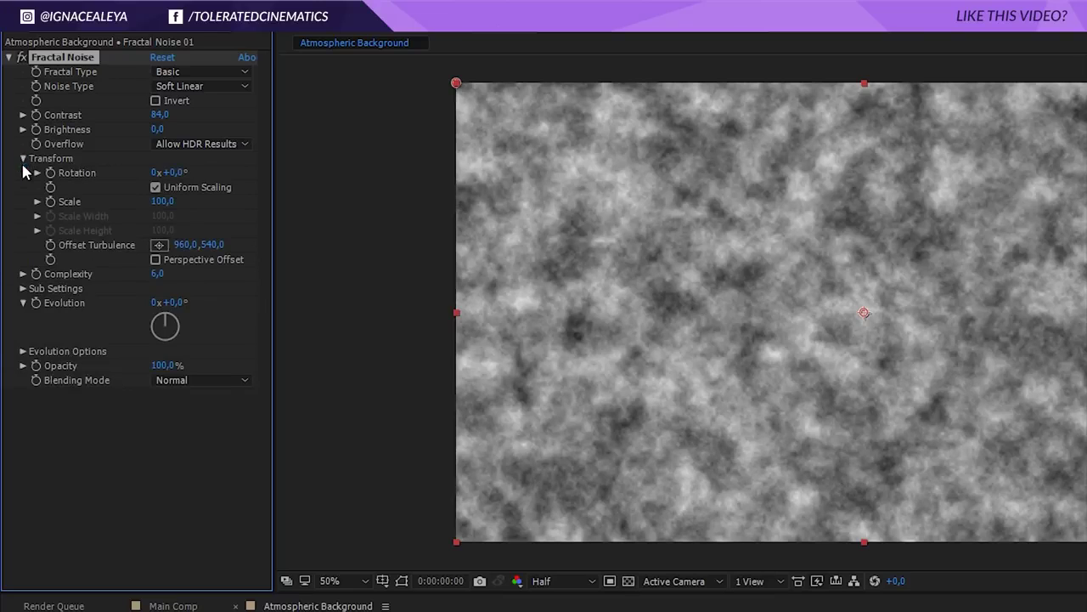
{"action": "left_click_drag", "start_coordinate": [157, 204], "coordinate": [265, 194]}
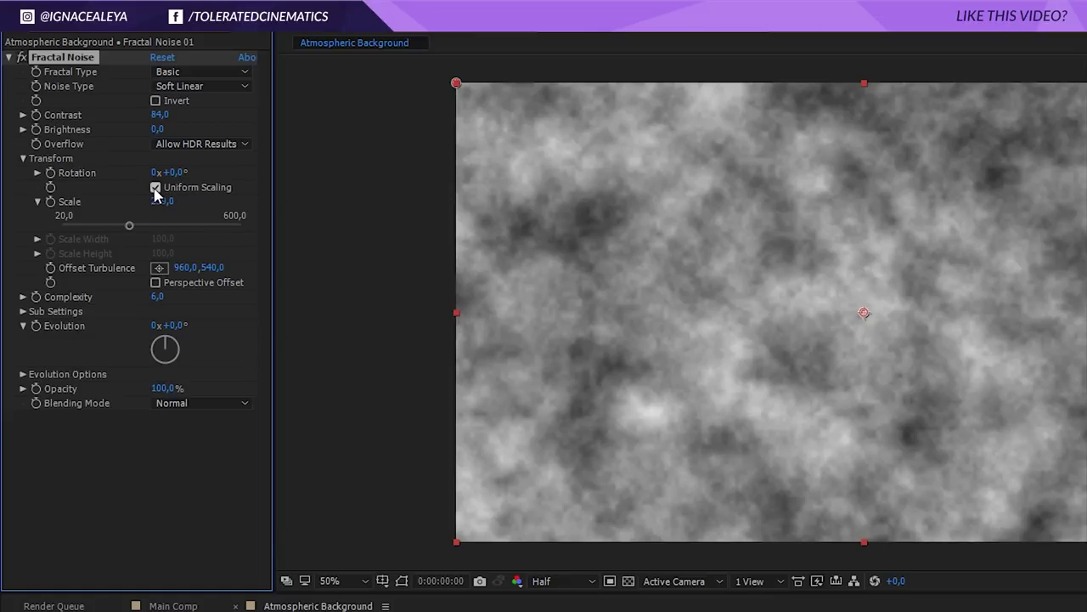
{"action": "left_click", "coordinate": [156, 188]}
{"action": "left_click_drag", "start_coordinate": [162, 216], "coordinate": [278, 212]}
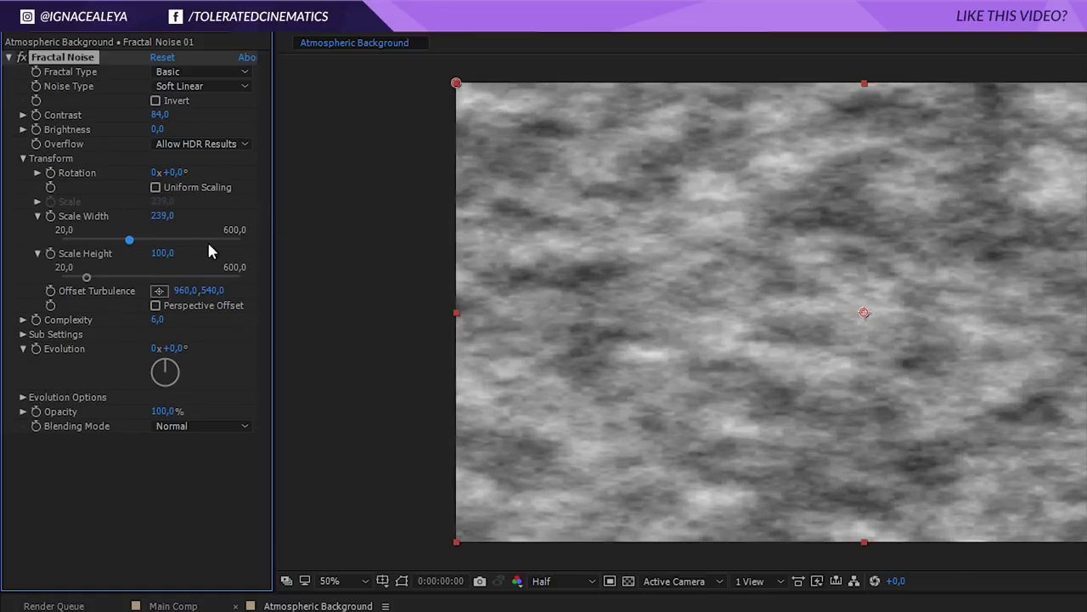
{"action": "left_click_drag", "start_coordinate": [161, 253], "coordinate": [261, 238]}
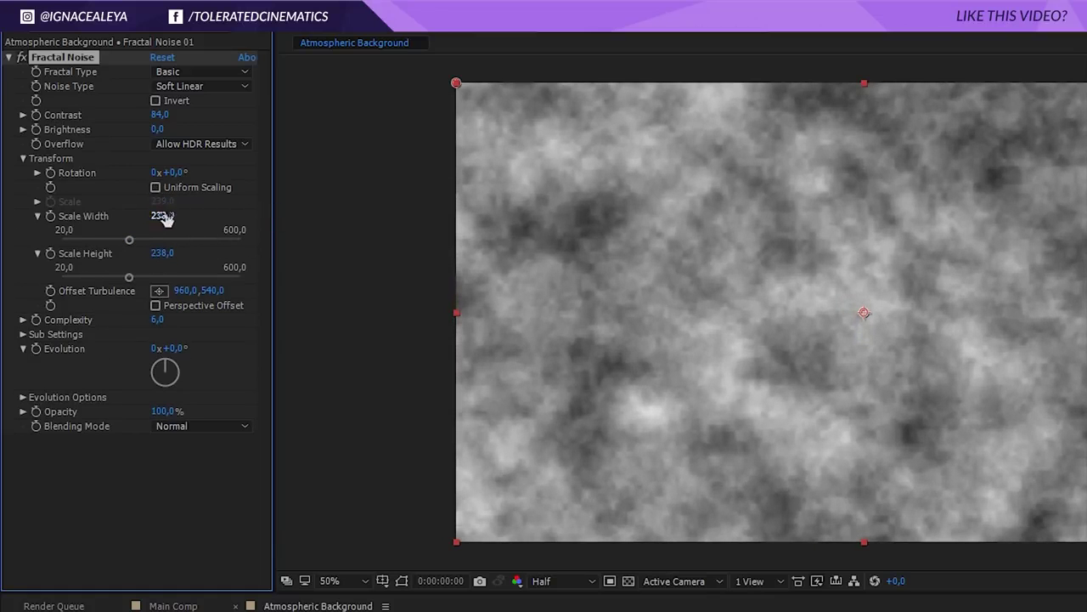
{"action": "left_click_drag", "start_coordinate": [165, 218], "coordinate": [301, 213]}
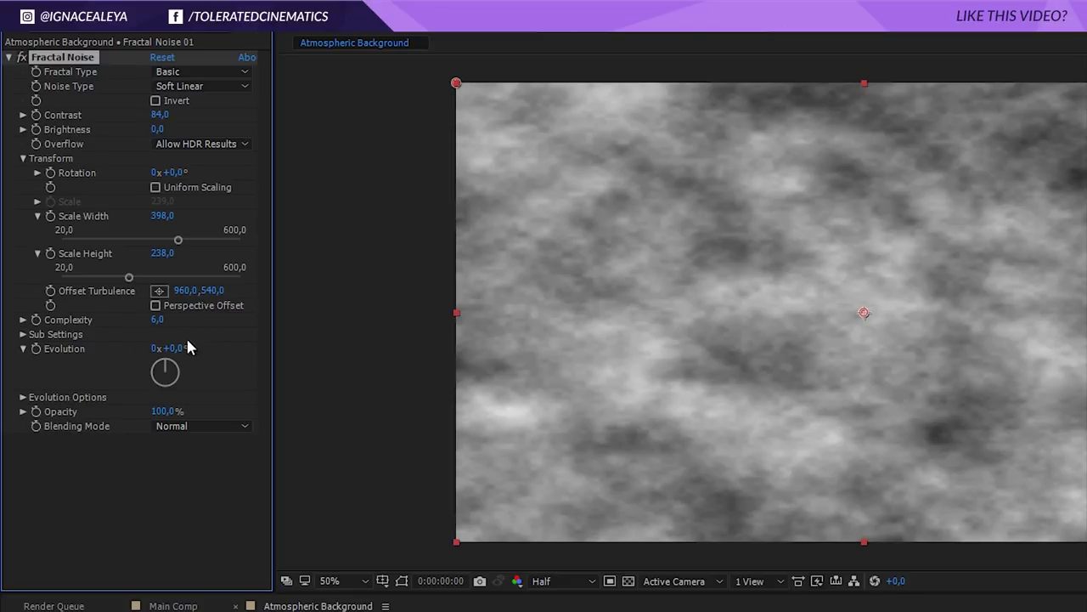
Step: Animate the noise's Evolution with the expression time*75 and preview the motion
{"action": "left_click_drag", "start_coordinate": [186, 345], "coordinate": [586, 363]}
{"action": "key", "text": "ctrl+z"}
{"action": "left_click", "coordinate": [35, 349]}
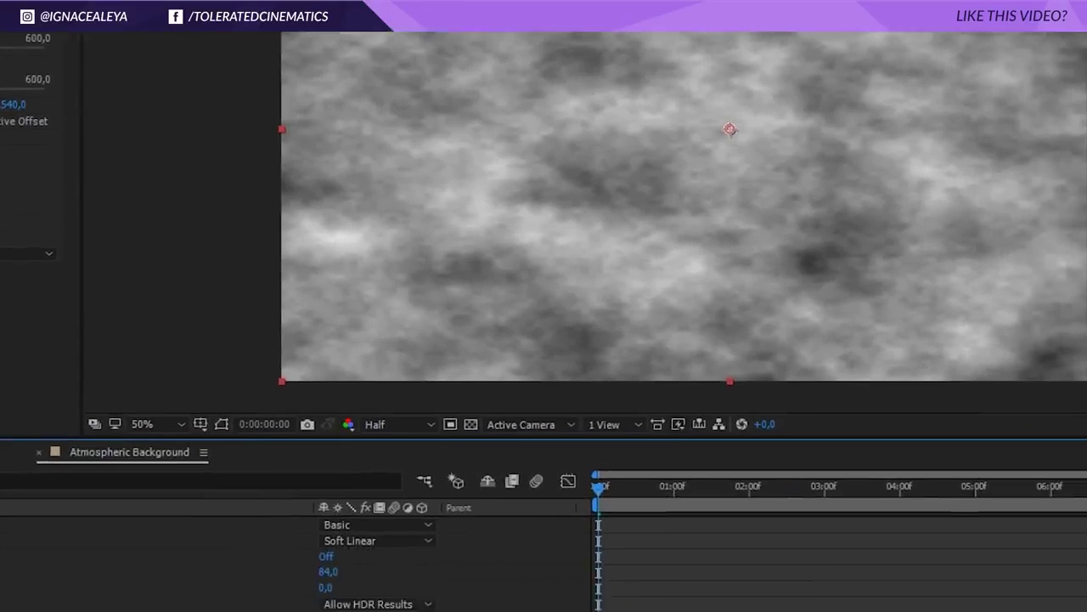
{"action": "type", "text": "time"}
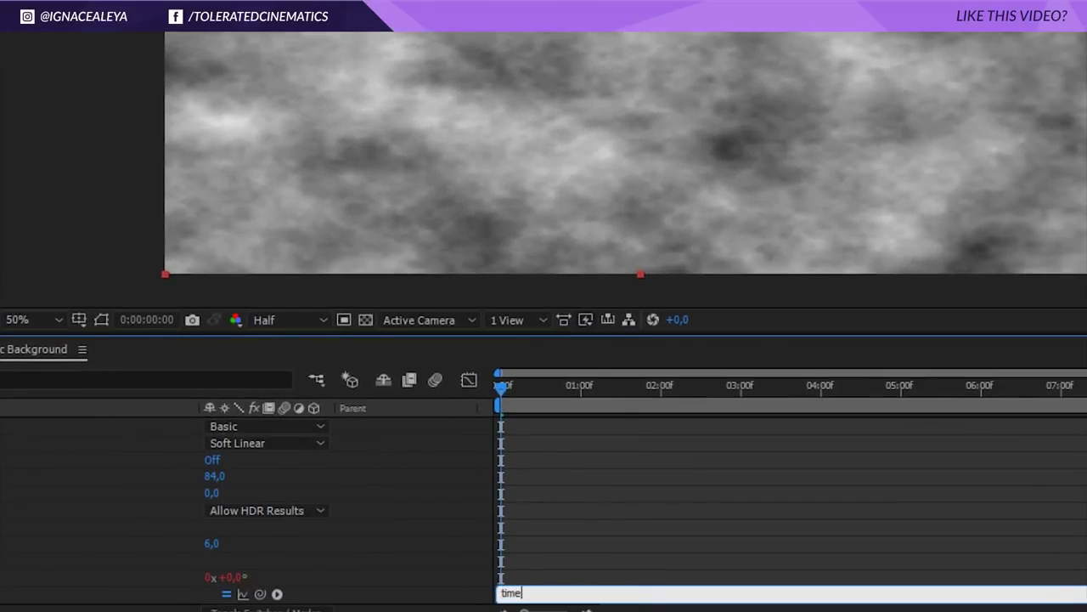
{"action": "type", "text": "*7"}
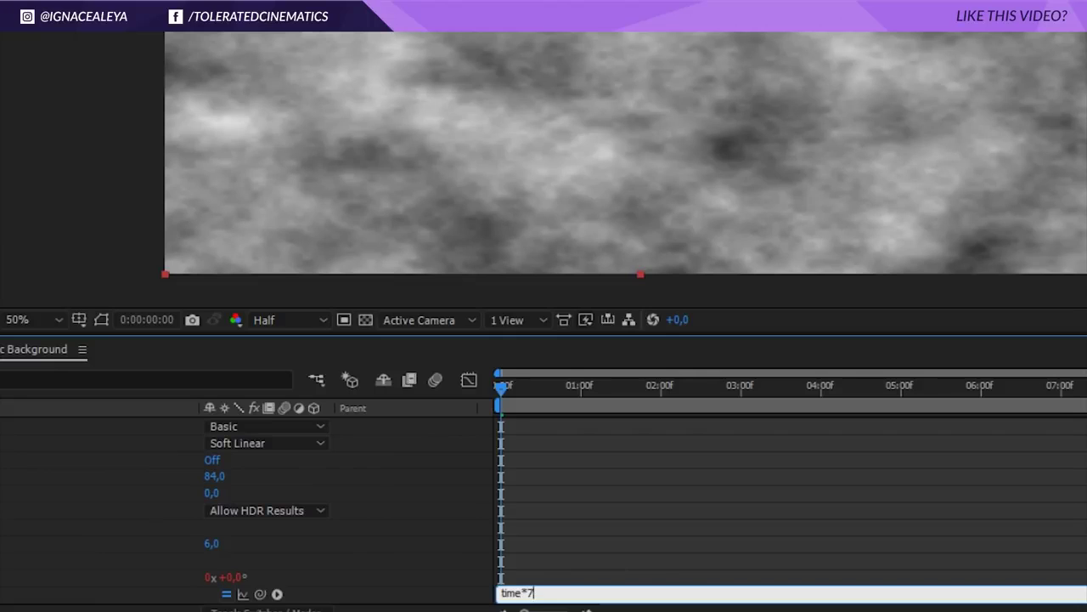
{"action": "type", "text": "5"}
{"action": "left_click", "coordinate": [621, 500]}
{"action": "key", "text": "space"}
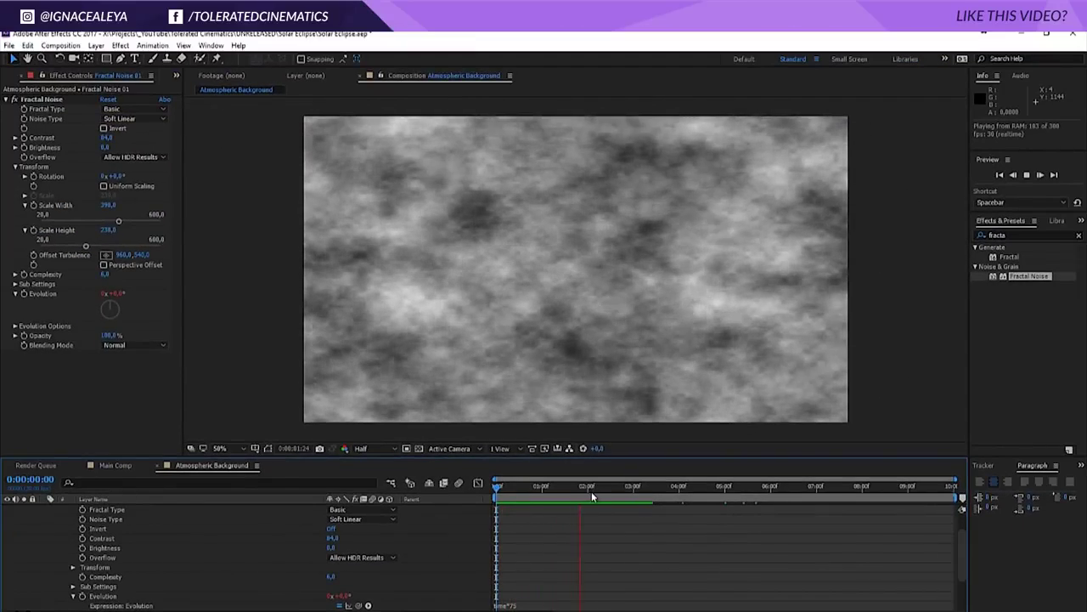
{"action": "key", "text": "space"}
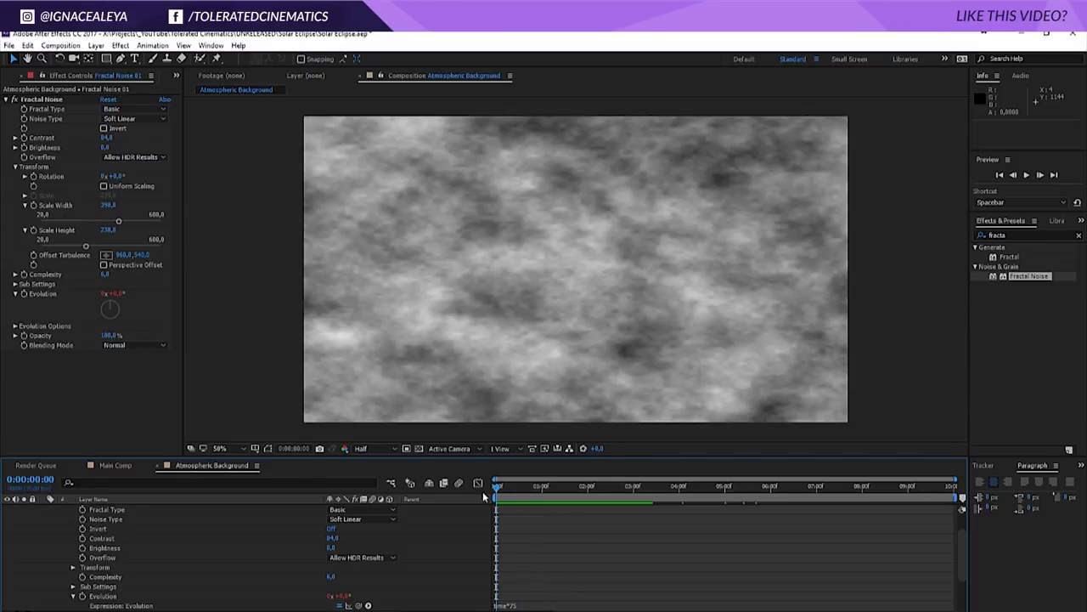
Step: Add an expression to the Fractal Noise Offset Turbulence property and enter [value[0],value[1]]
{"action": "scroll", "coordinate": [240, 548], "scroll_direction": "up", "scroll_amount": 2}
{"action": "scroll", "coordinate": [240, 546], "scroll_direction": "down", "scroll_amount": 2}
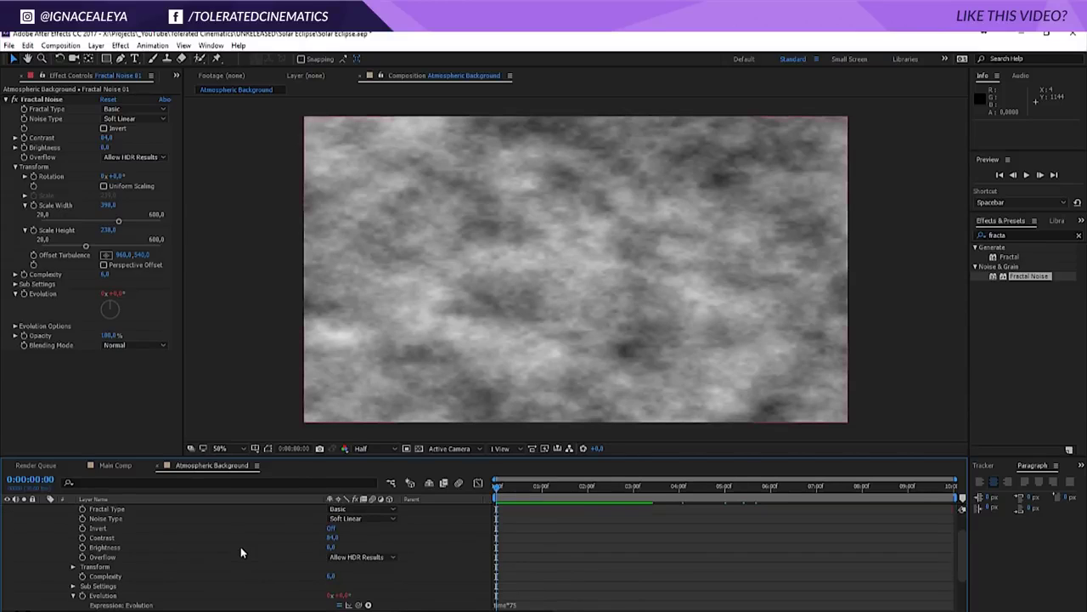
{"action": "left_click", "coordinate": [34, 256], "text": "alt"}
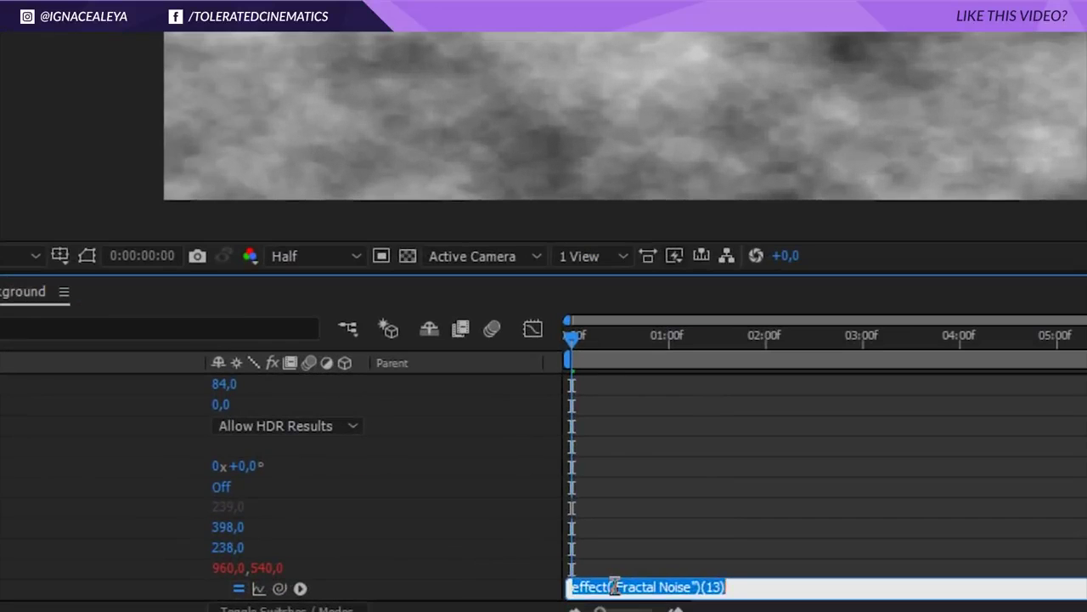
{"action": "key", "text": "BackSpace"}
{"action": "type", "text": "[value"}
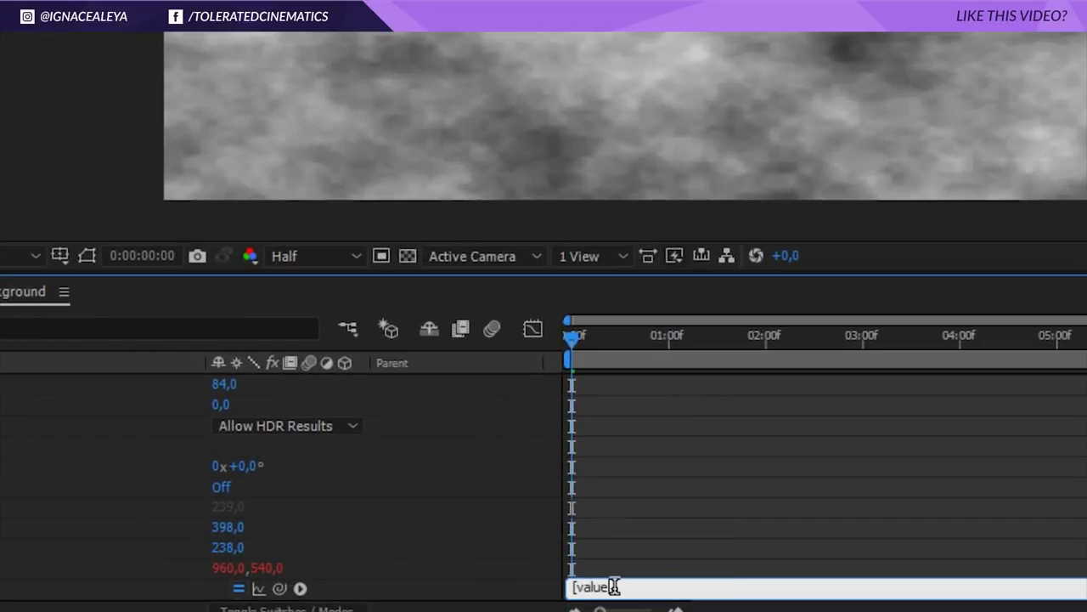
{"action": "type", "text": "[0]"}
{"action": "type", "text": ",value"}
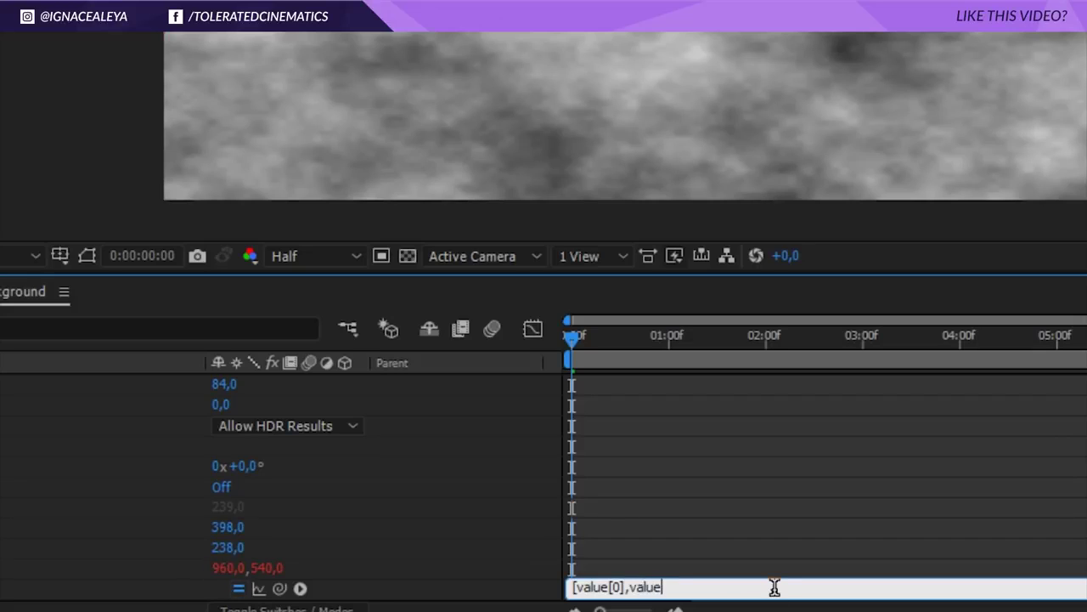
{"action": "type", "text": "[1]]"}
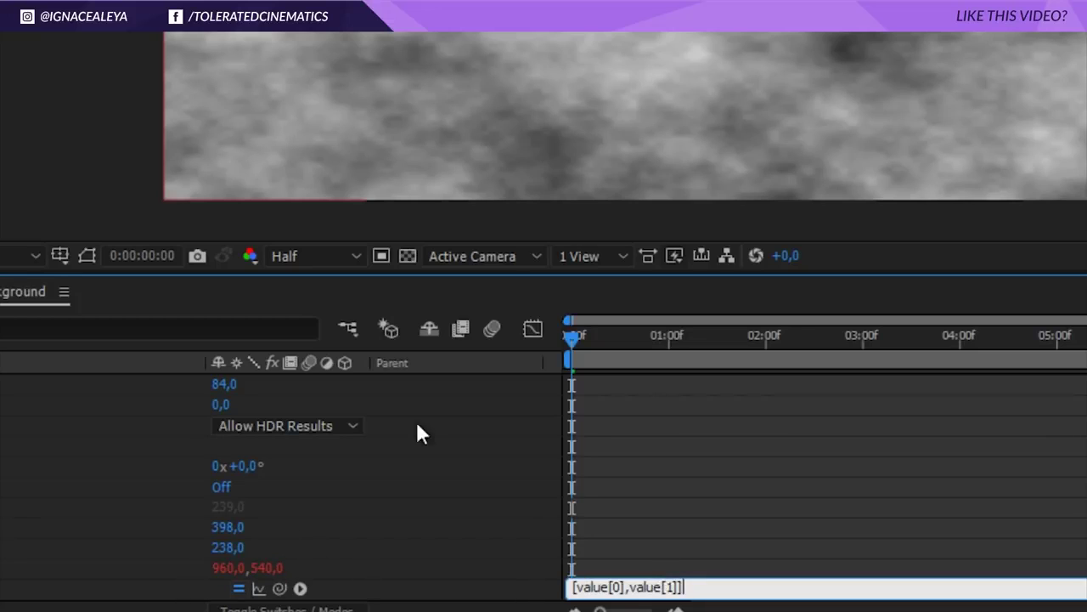
Step: Extend the Offset Turbulence expression's X value to value[0]+time*100 and preview the sideways drift
{"action": "left_click", "coordinate": [625, 584]}
{"action": "type", "text": "+"}
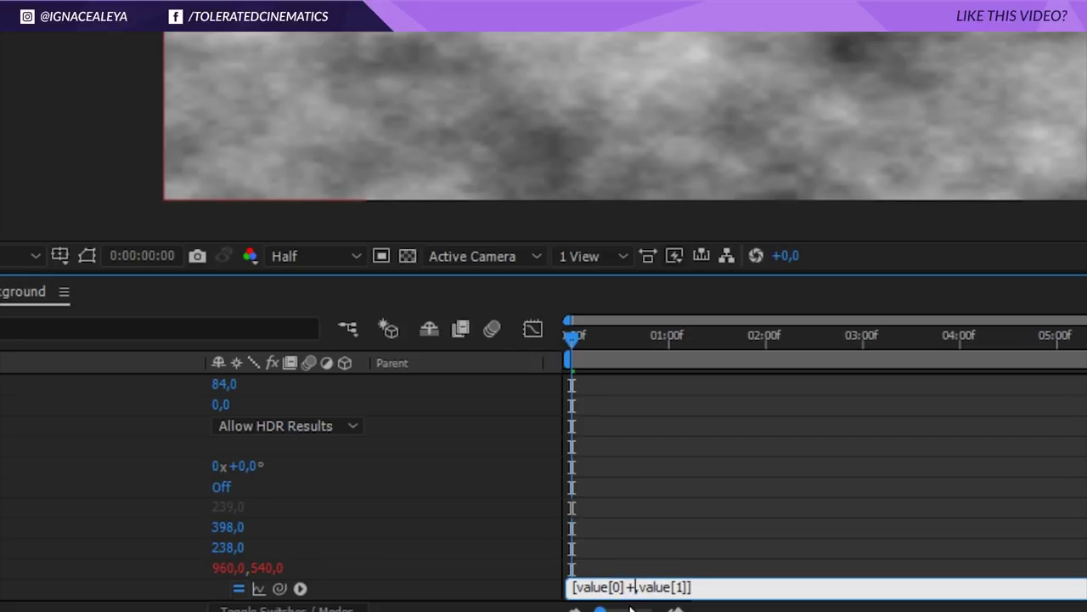
{"action": "type", "text": "time*"}
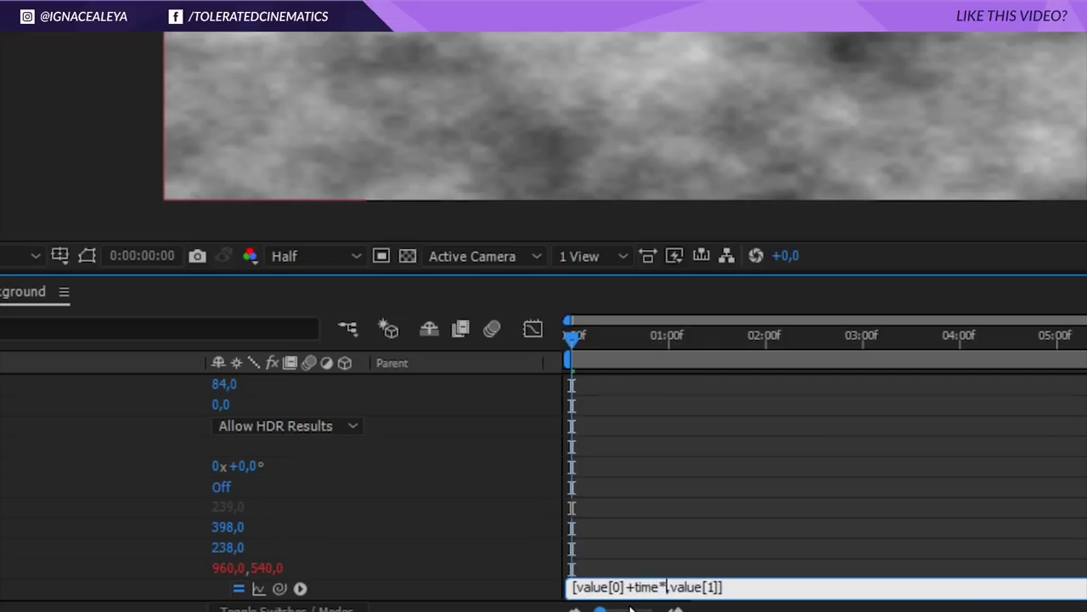
{"action": "type", "text": "100"}
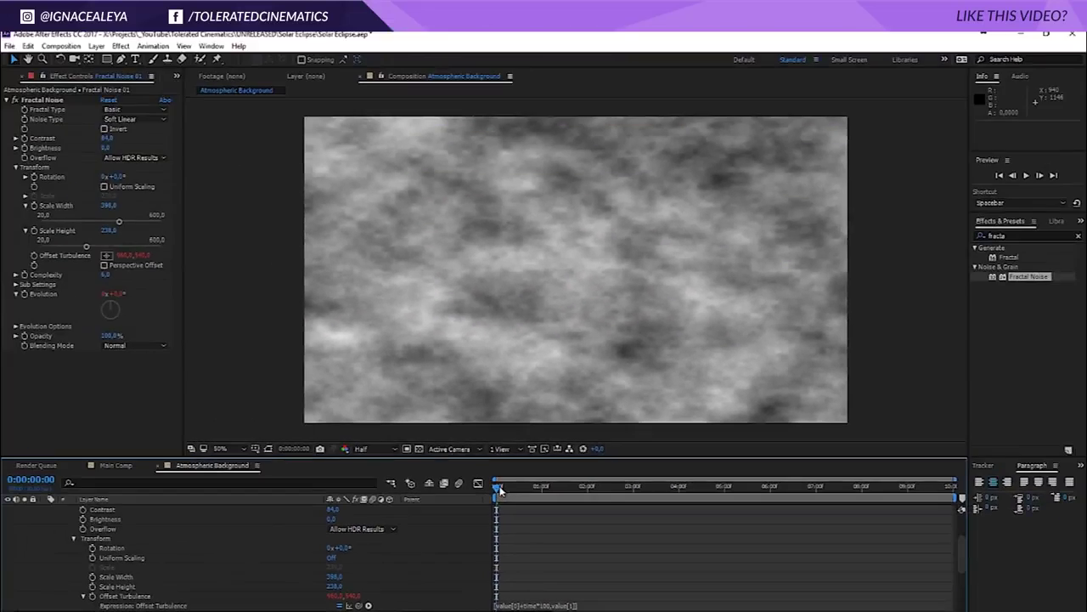
{"action": "left_click", "coordinate": [604, 344]}
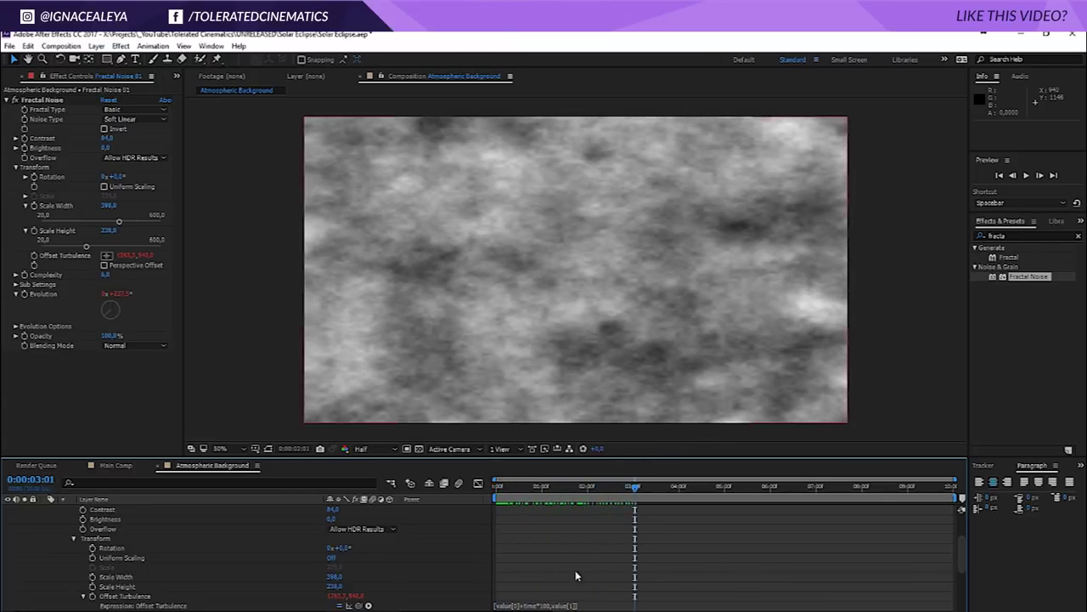
Step: Try adding -time*50 to the Offset Turbulence expression's Y value, scrub through the motion, and undo the edit
{"action": "left_click", "coordinate": [573, 606]}
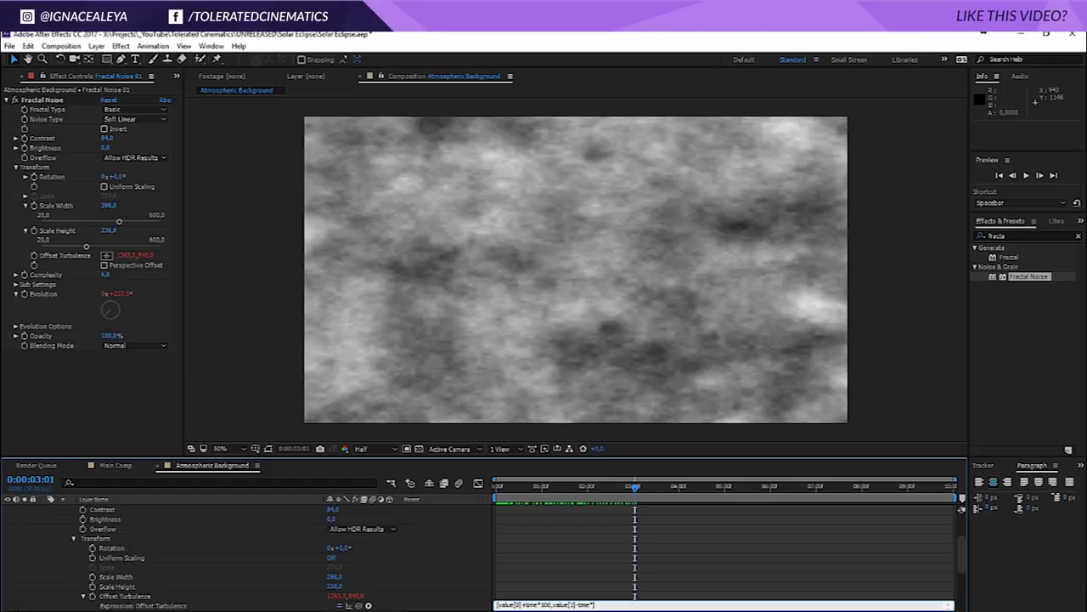
{"action": "left_click", "coordinate": [603, 560]}
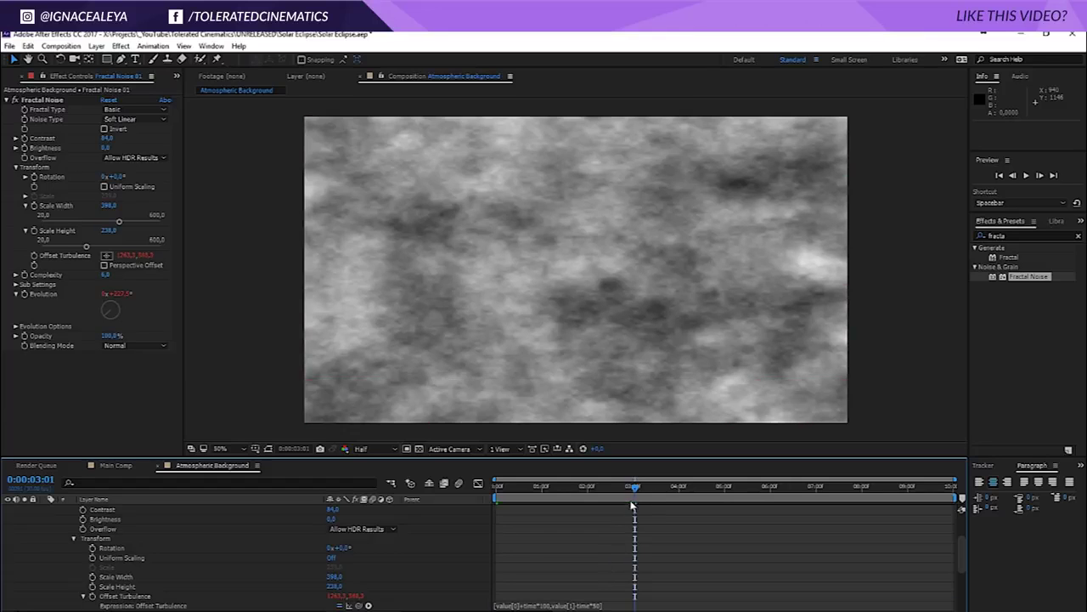
{"action": "left_click_drag", "start_coordinate": [635, 490], "coordinate": [671, 492]}
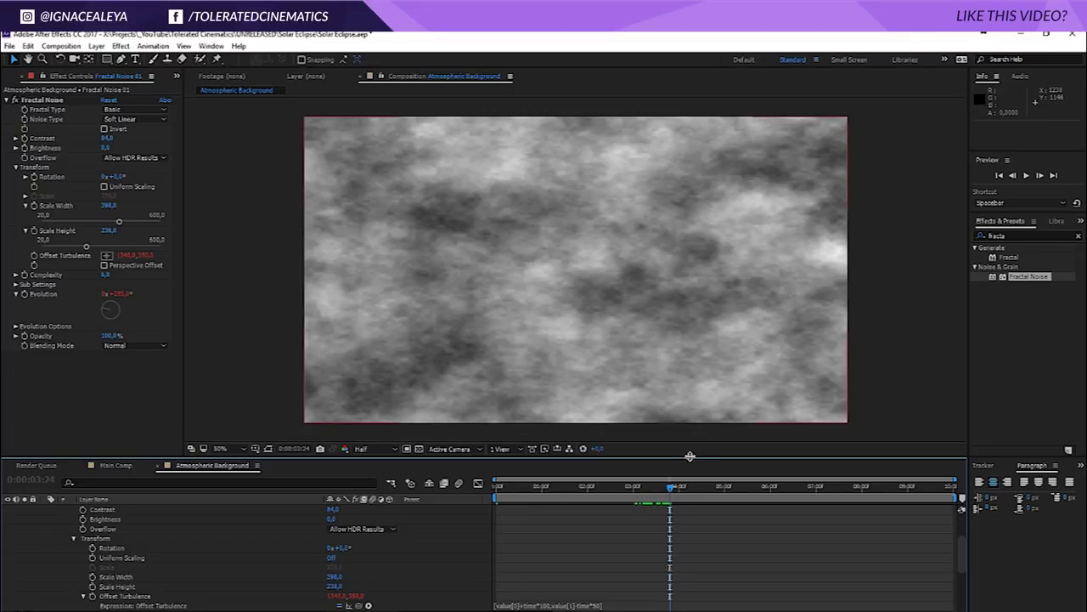
{"action": "left_click_drag", "start_coordinate": [671, 491], "coordinate": [730, 503]}
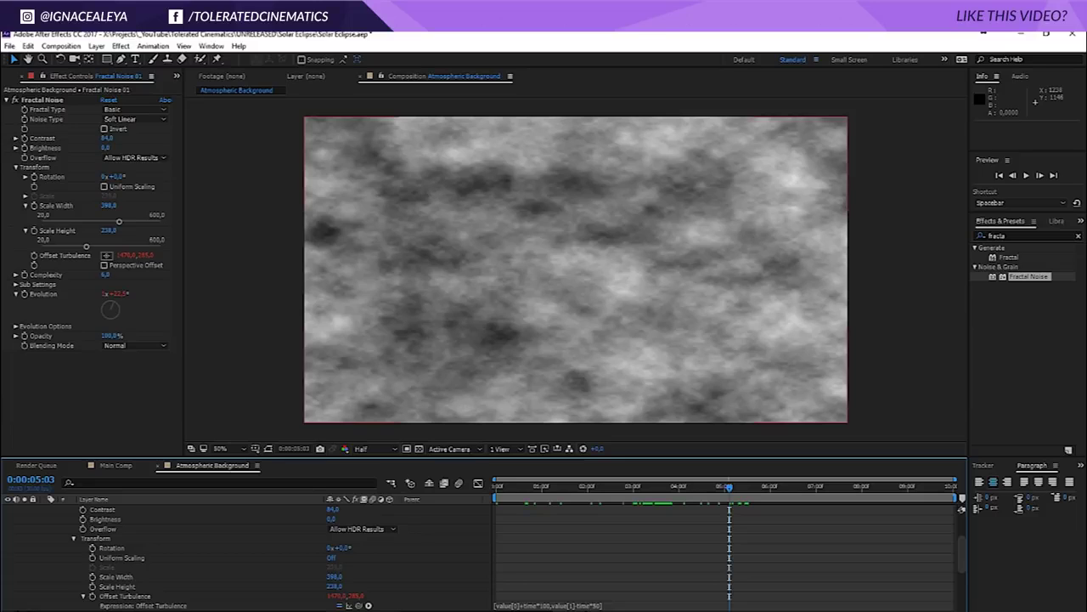
{"action": "key", "text": "ctrl+z"}
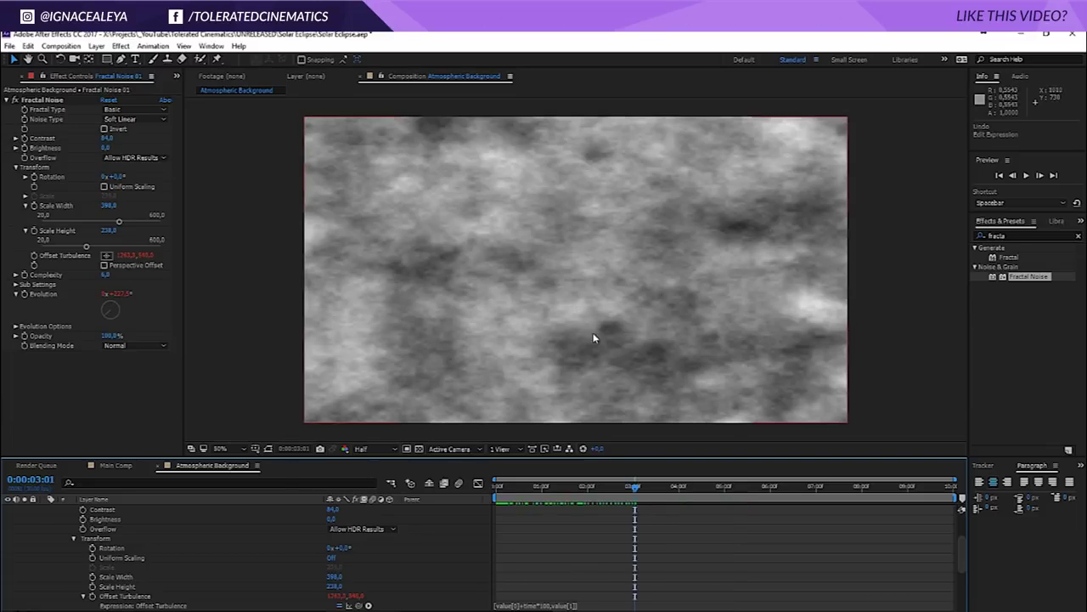
Step: Preview the horizontal drift, change the Evolution expression to time*150, and play the faster noise
{"action": "key", "text": "space"}
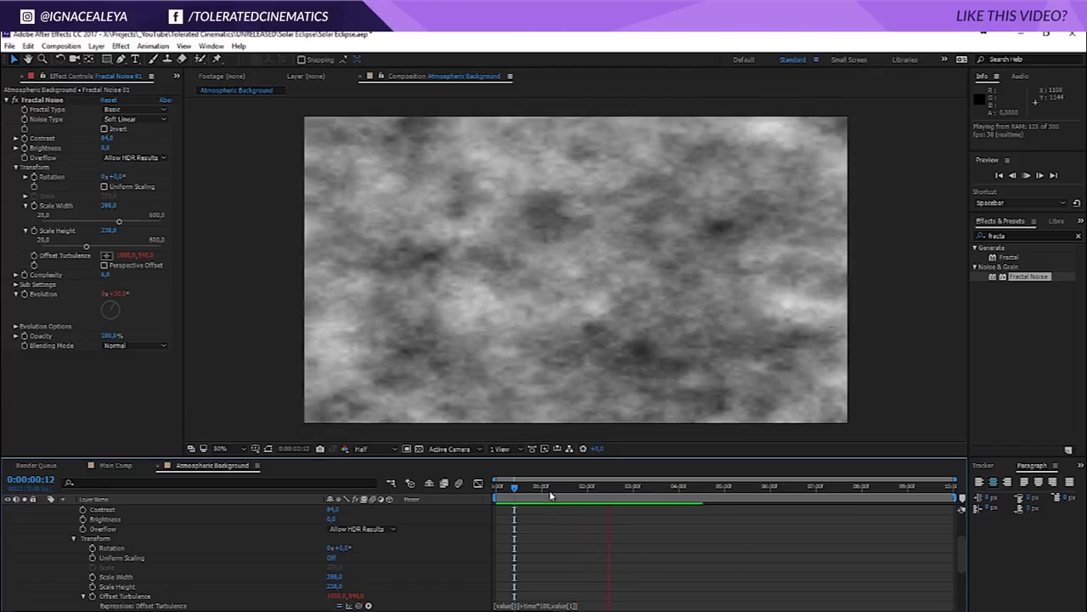
{"action": "left_click", "coordinate": [550, 492]}
{"action": "scroll", "coordinate": [539, 544], "scroll_direction": "down", "scroll_amount": 3}
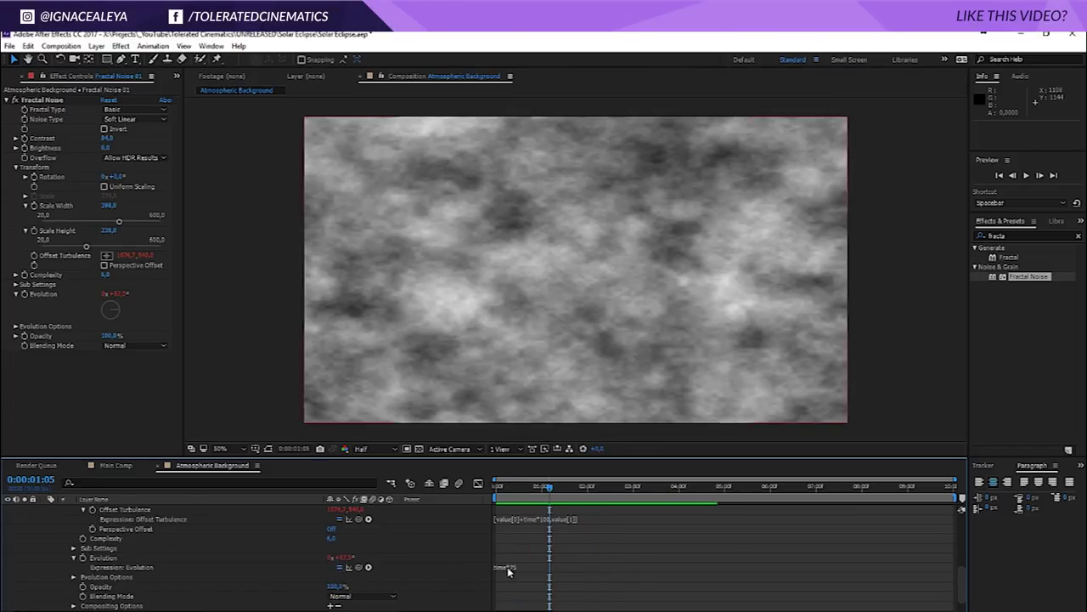
{"action": "left_click", "coordinate": [523, 565]}
{"action": "type", "text": "150"}
{"action": "left_click", "coordinate": [533, 546]}
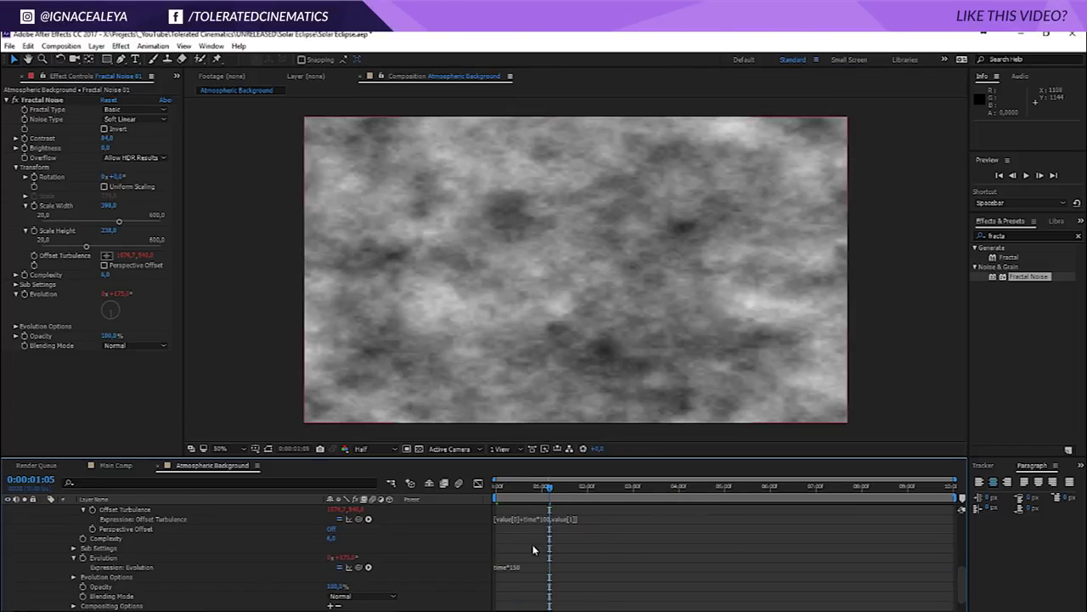
{"action": "key", "text": "space"}
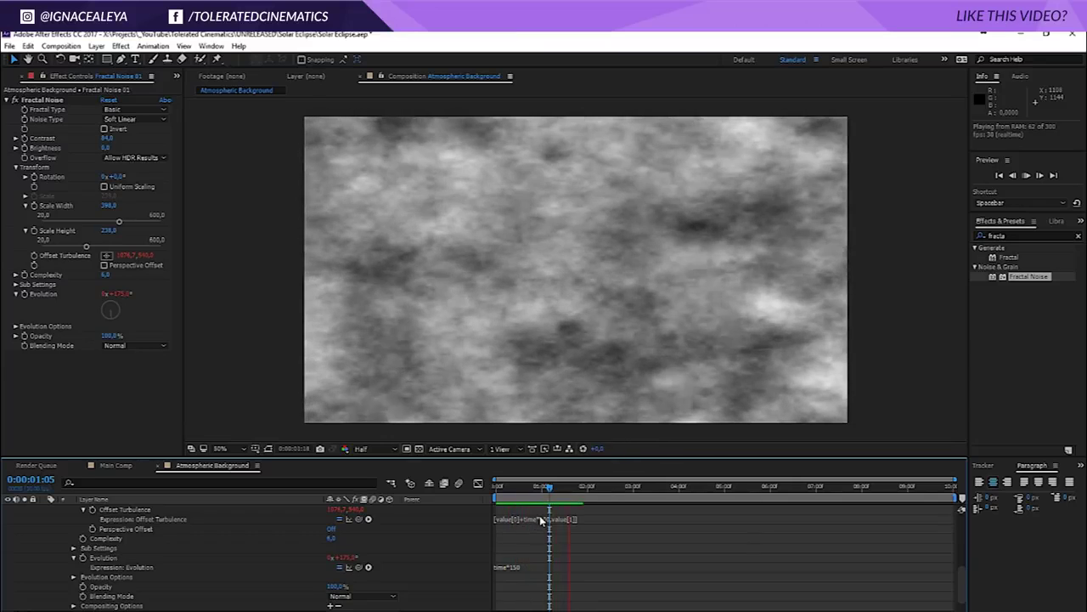
{"action": "left_click", "coordinate": [571, 497]}
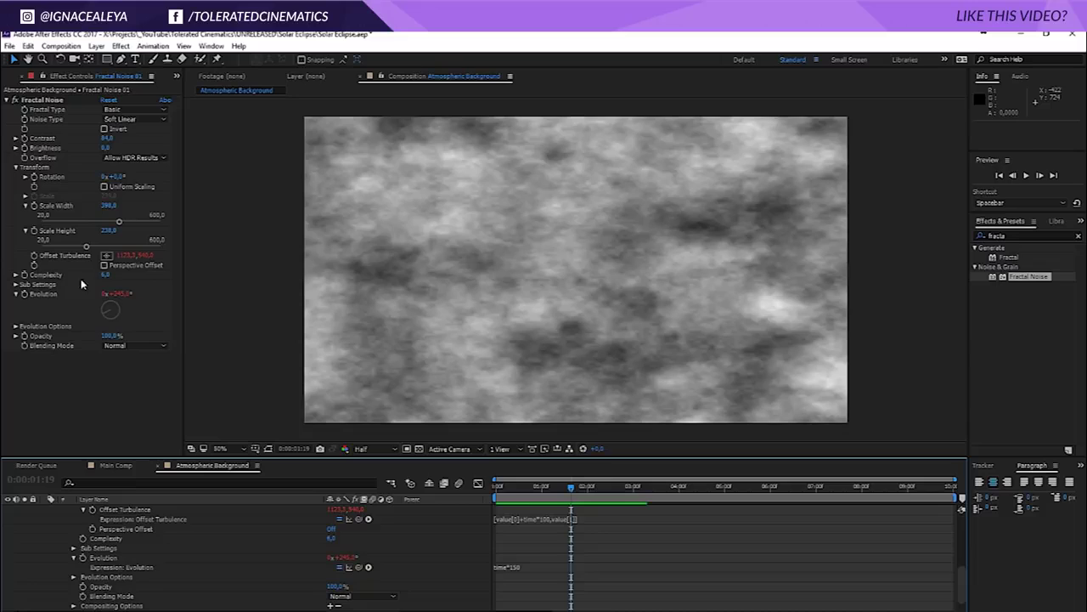
Step: Test the Fractal Noise Complexity at 1, raise it to 20, and preview the animation
{"action": "left_click", "coordinate": [106, 275]}
{"action": "type", "text": "1"}
{"action": "key", "text": "Return"}
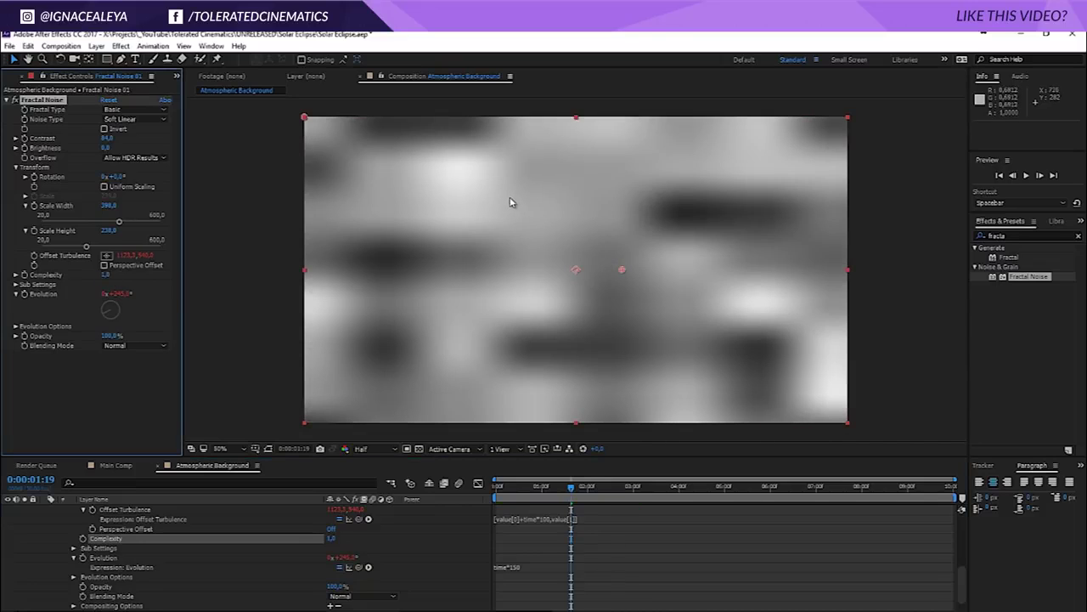
{"action": "left_click_drag", "start_coordinate": [105, 274], "coordinate": [214, 274]}
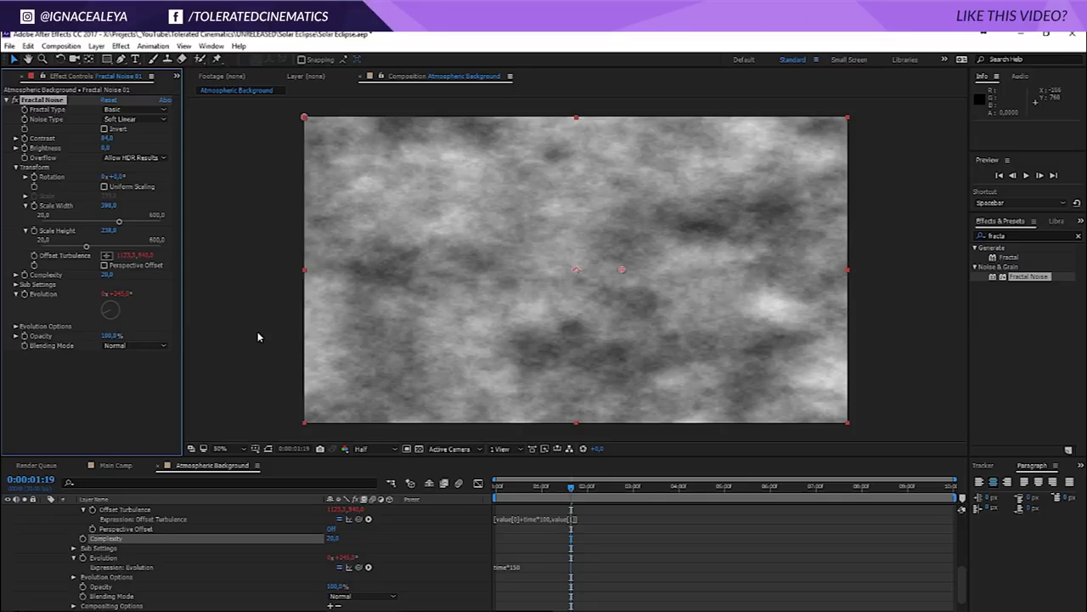
{"action": "left_click", "coordinate": [599, 552]}
{"action": "key", "text": "space"}
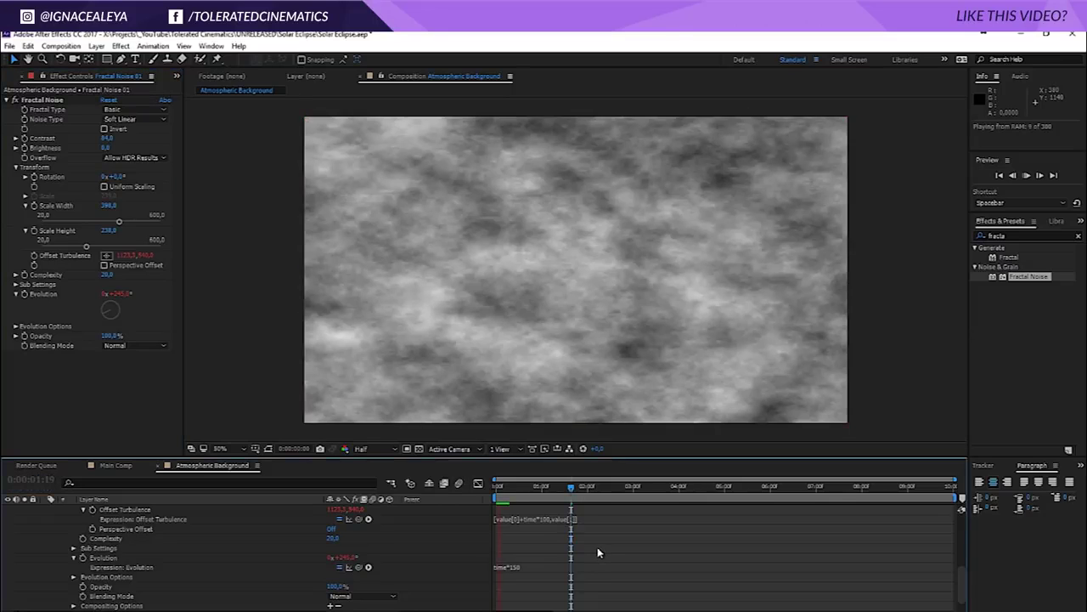
Step: Set the Fractal Noise 01 layer's opacity to 5% and preview the composition
{"action": "scroll", "coordinate": [117, 545], "scroll_direction": "up", "scroll_amount": 5}
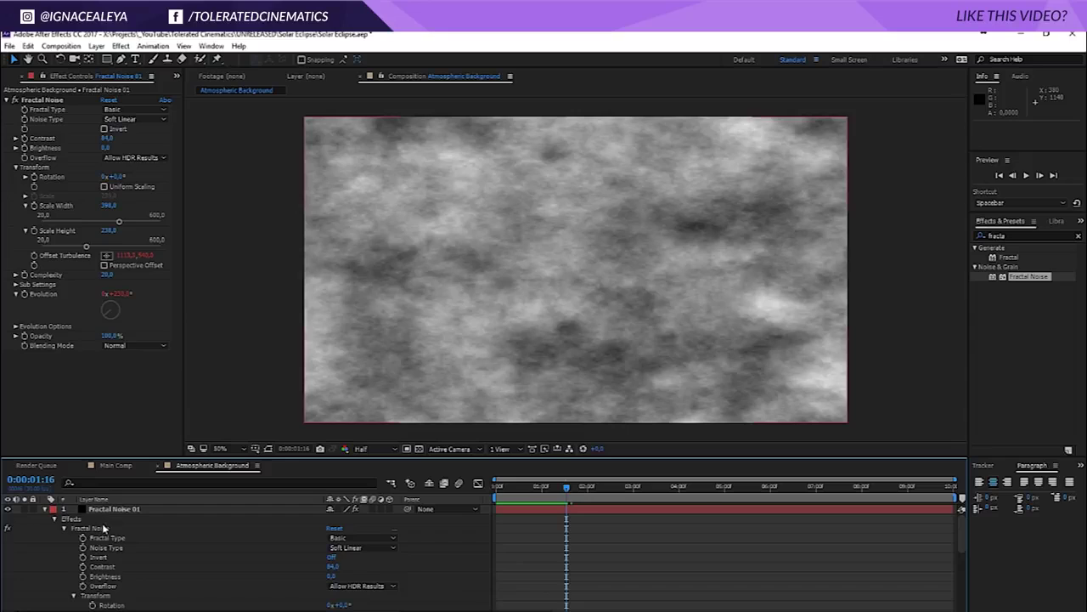
{"action": "left_click", "coordinate": [110, 508]}
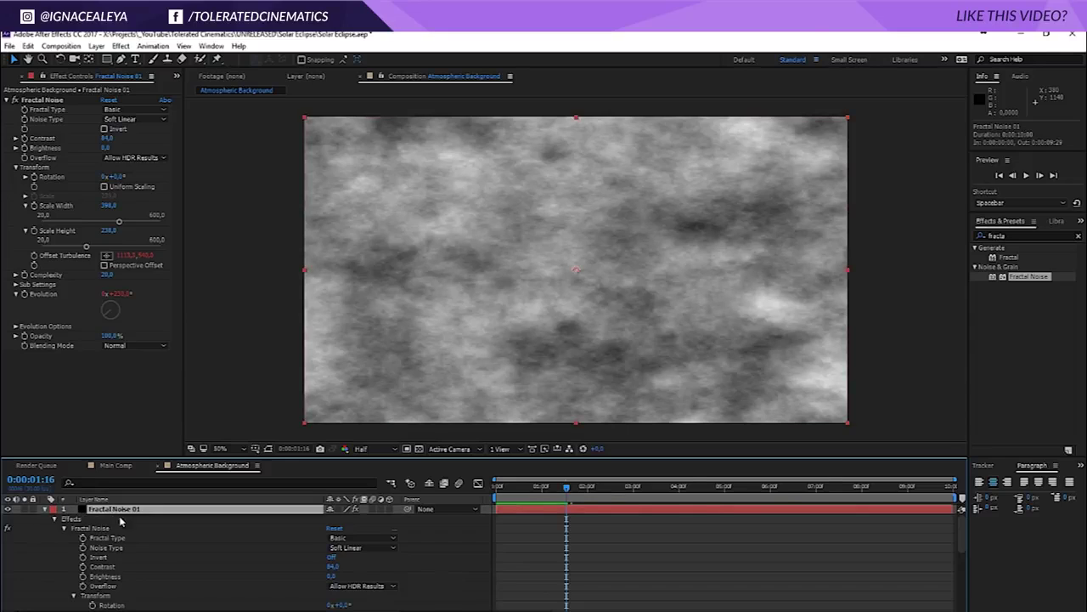
{"action": "key", "text": "t"}
{"action": "left_click", "coordinate": [333, 518]}
{"action": "type", "text": "5"}
{"action": "key", "text": "Return"}
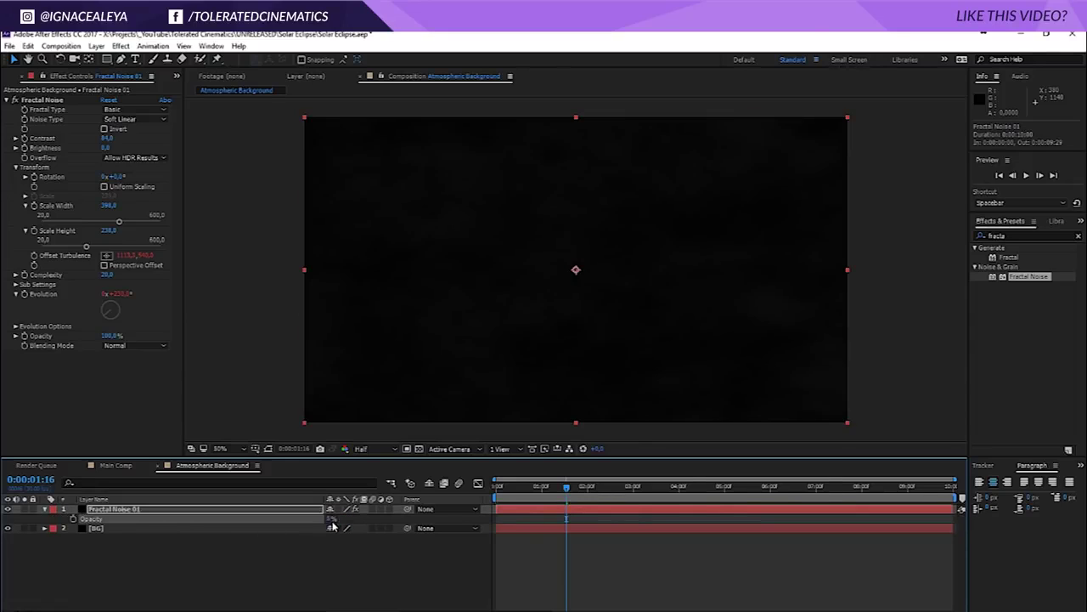
{"action": "left_click", "coordinate": [537, 568]}
{"action": "key", "text": "space"}
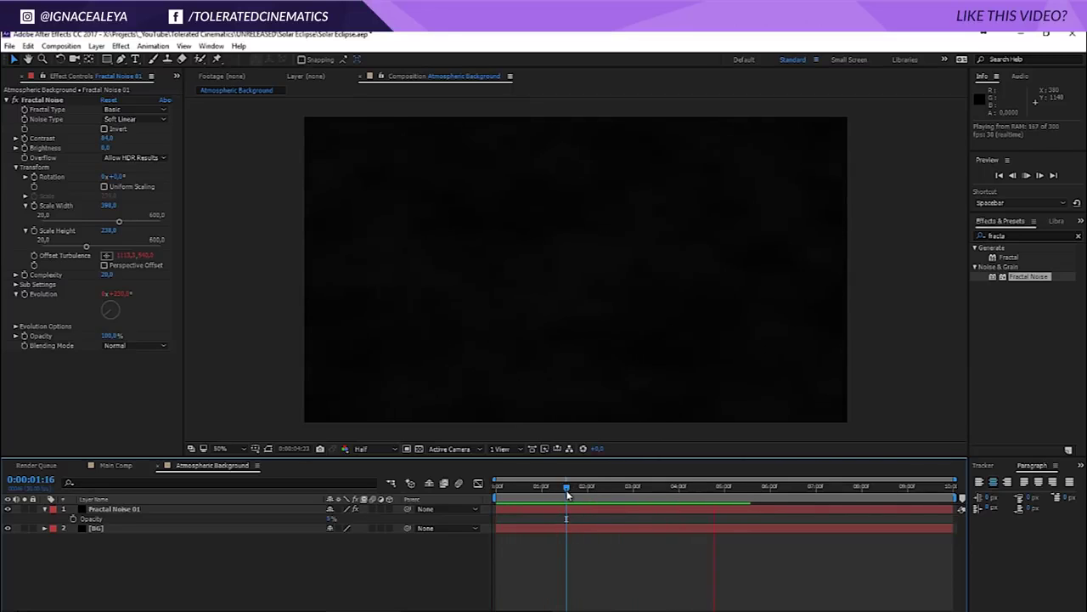
Step: Duplicate the Fractal Noise 01 layer
{"action": "left_click", "coordinate": [312, 511]}
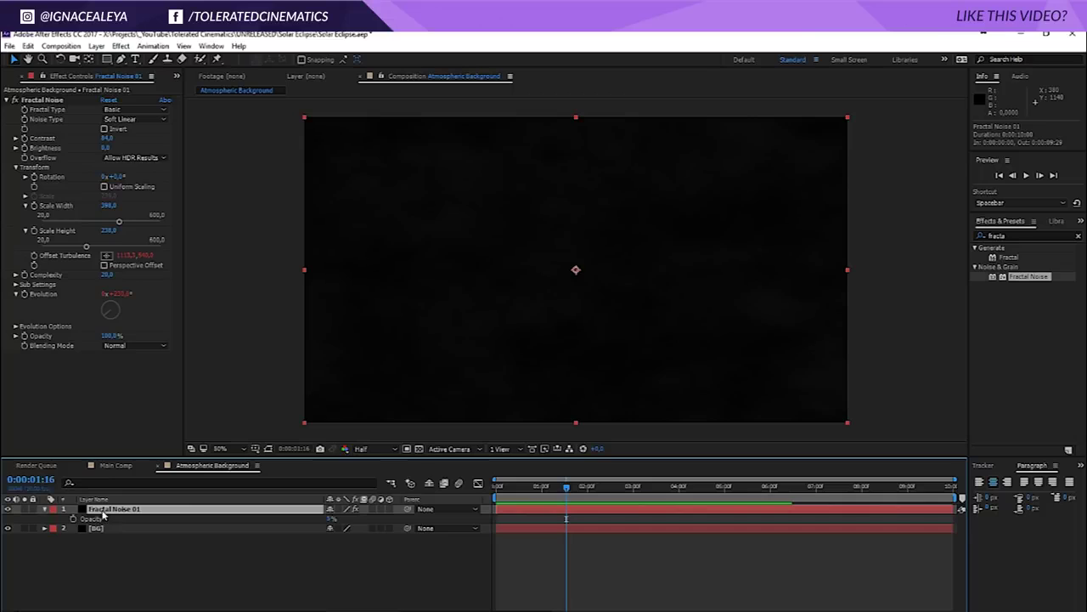
{"action": "left_click", "coordinate": [28, 46]}
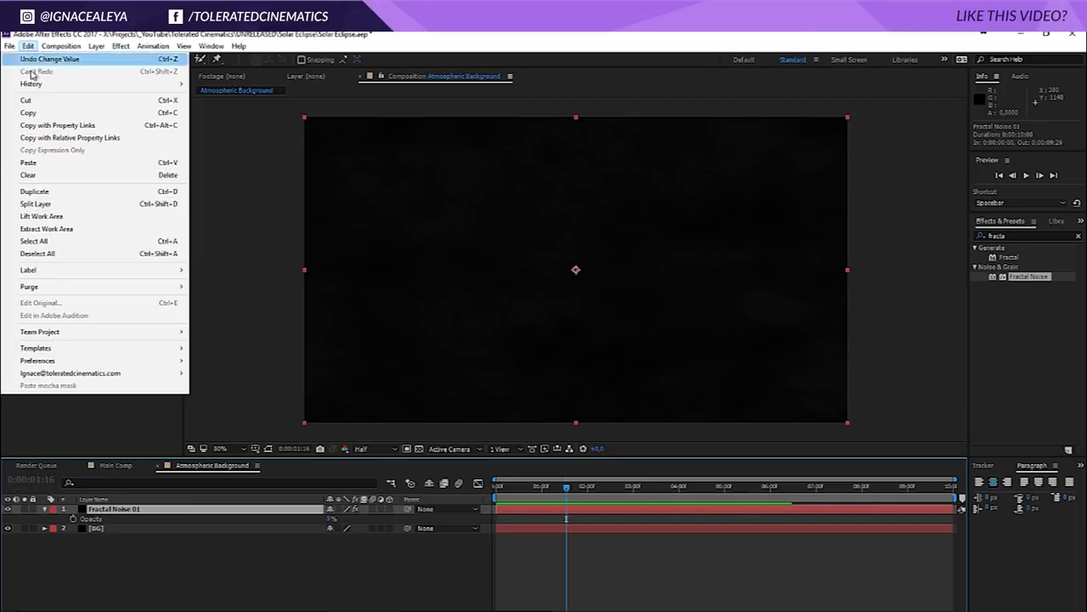
{"action": "left_click", "coordinate": [62, 195]}
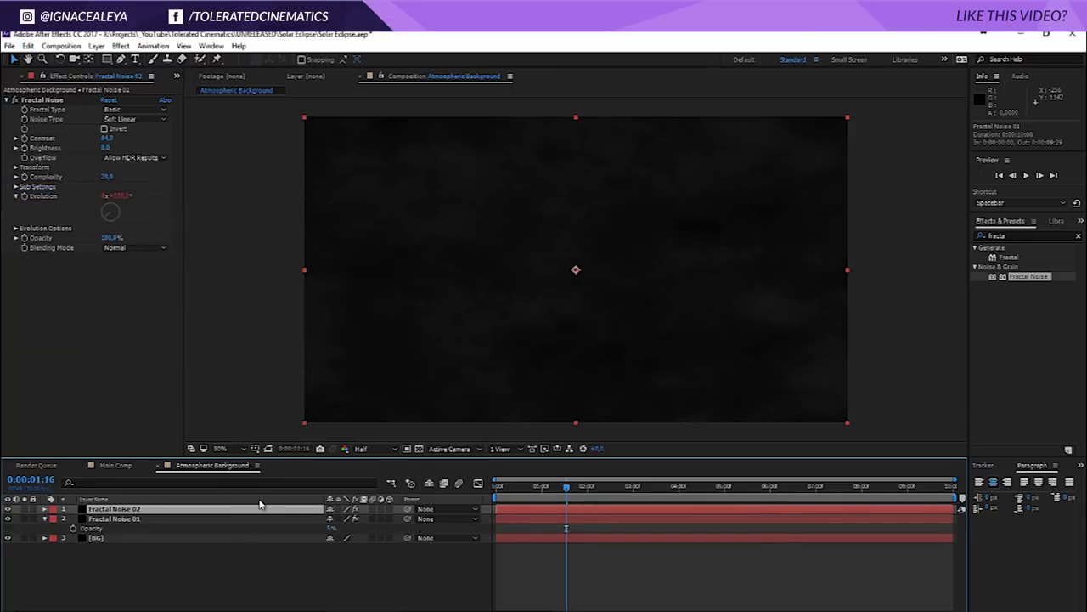
Step: On Fractal Noise 02, set the Evolution expression to time*100 and the Offset Turbulence expression to [value[0]+time*50,value[1]]
{"action": "key", "text": "e"}
{"action": "key", "text": "e"}
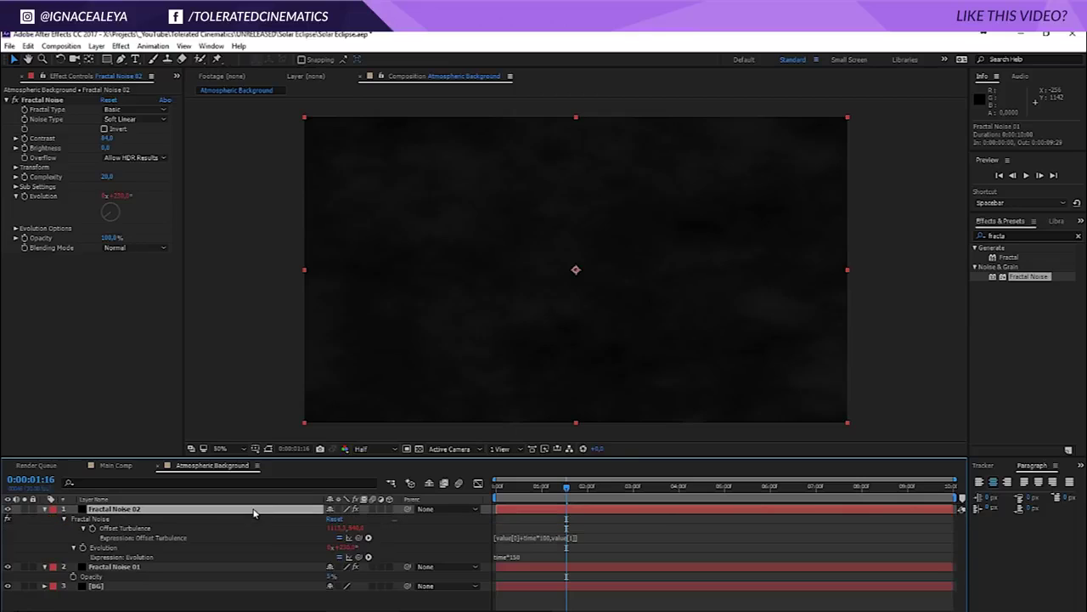
{"action": "left_click", "coordinate": [522, 553]}
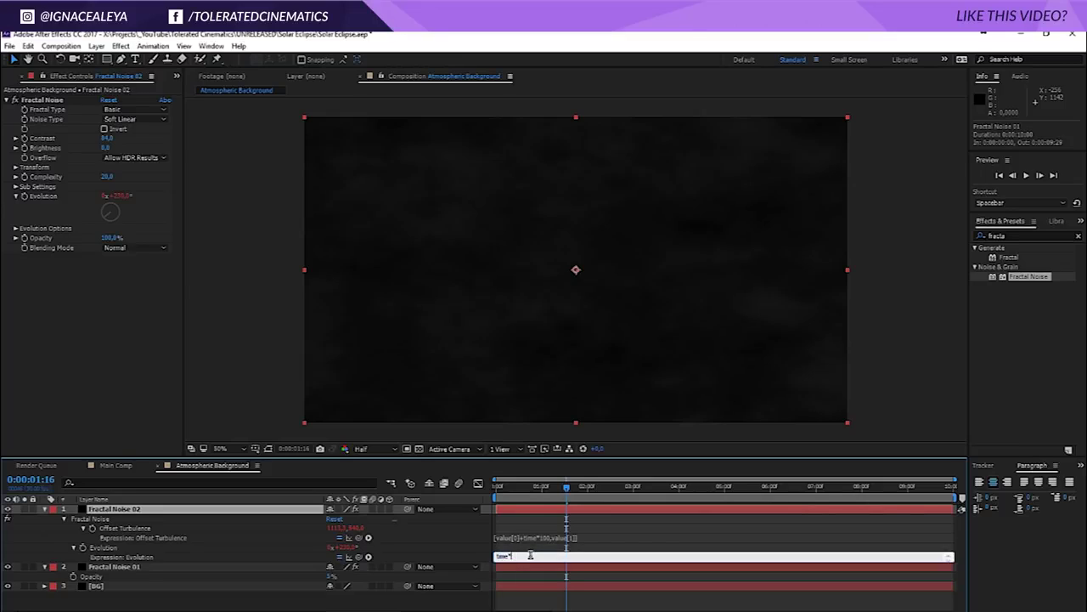
{"action": "type", "text": "100"}
{"action": "left_click", "coordinate": [524, 538]}
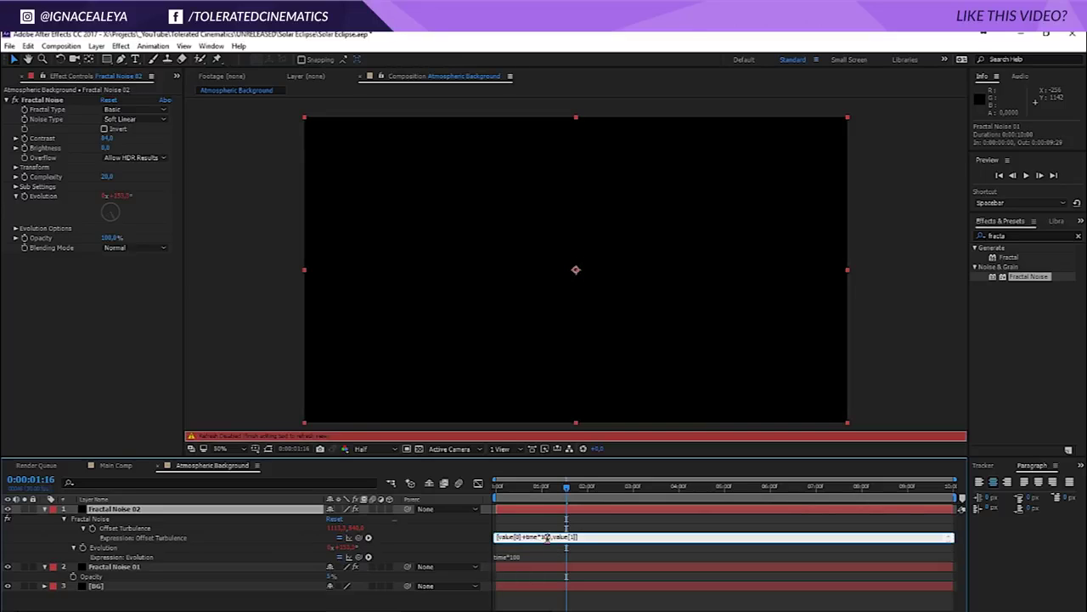
{"action": "key", "text": "BackSpace"}
{"action": "type", "text": "7"}
{"action": "left_click", "coordinate": [581, 526]}
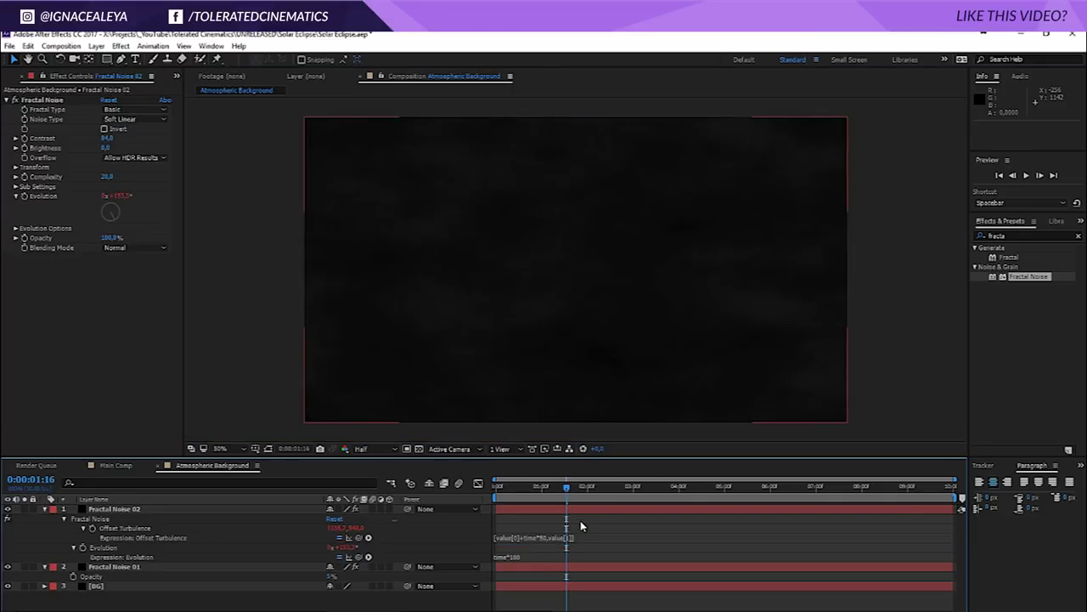
Step: Turn on Uniform Scaling for the Fractal Noise 02 effect and set its Scale to 1180
{"action": "left_click", "coordinate": [204, 508]}
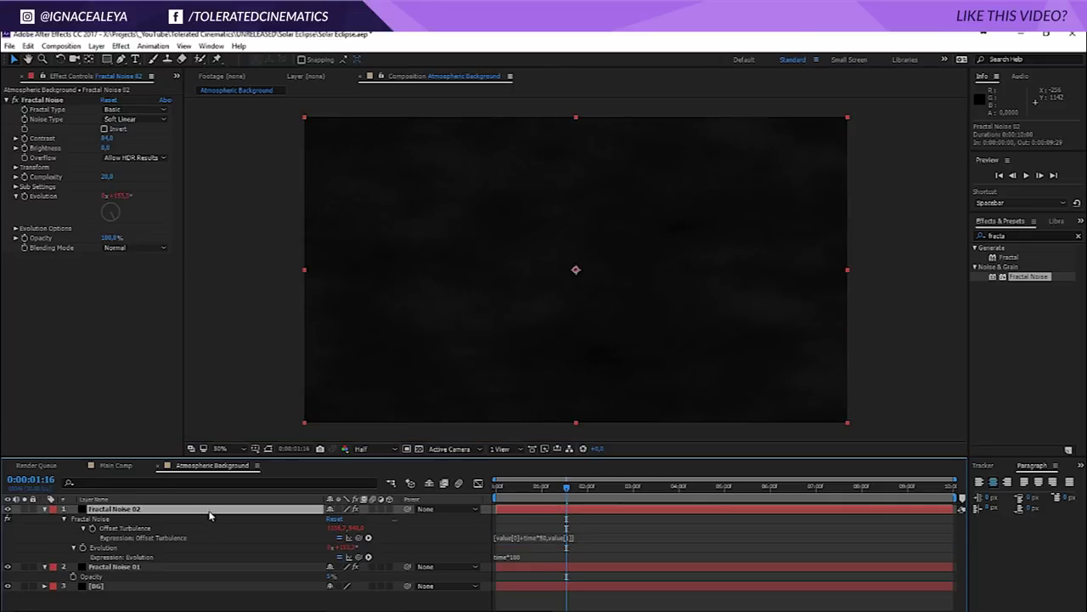
{"action": "left_click", "coordinate": [15, 168]}
{"action": "left_click", "coordinate": [104, 187]}
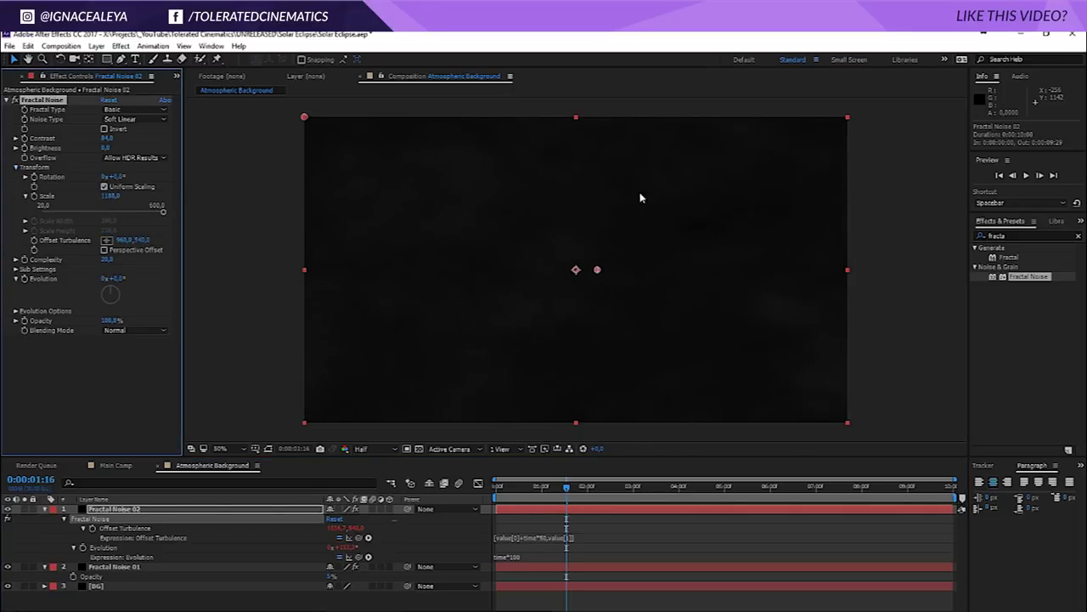
Step: Set the blending mode of the Fractal Noise 02 and Fractal Noise 01 layers to Screen
{"action": "left_click_drag", "start_coordinate": [563, 490], "coordinate": [594, 489]}
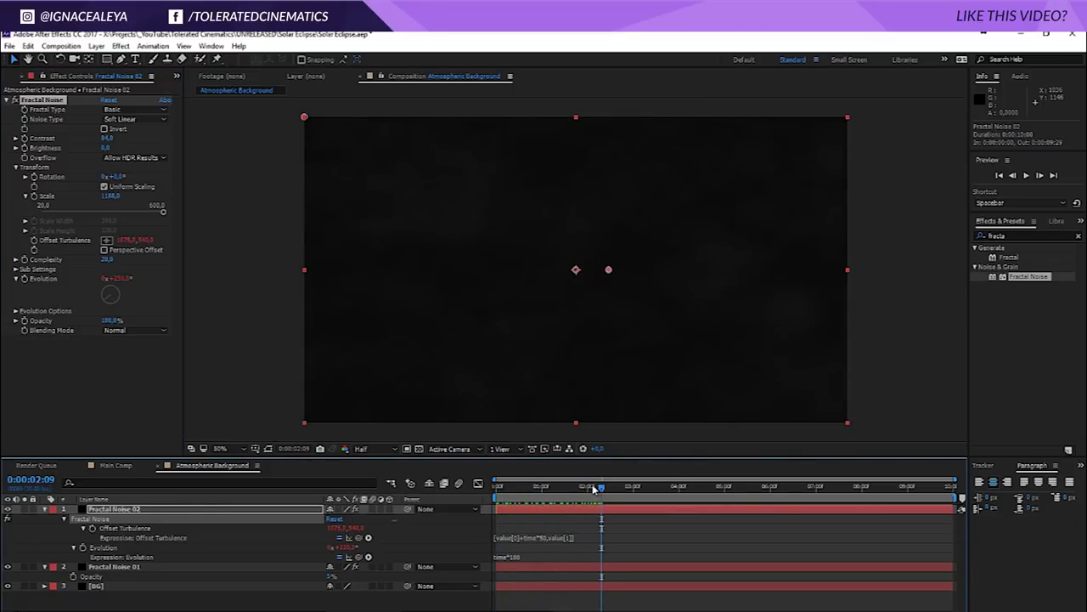
{"action": "left_click", "coordinate": [141, 510]}
{"action": "key", "text": "F4"}
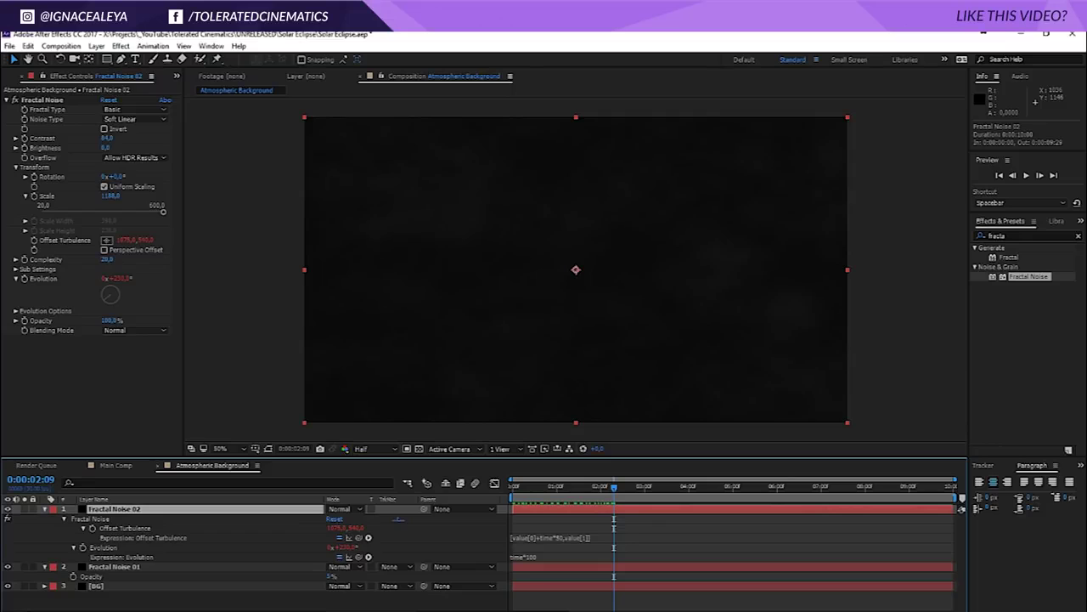
{"action": "left_click", "coordinate": [362, 510]}
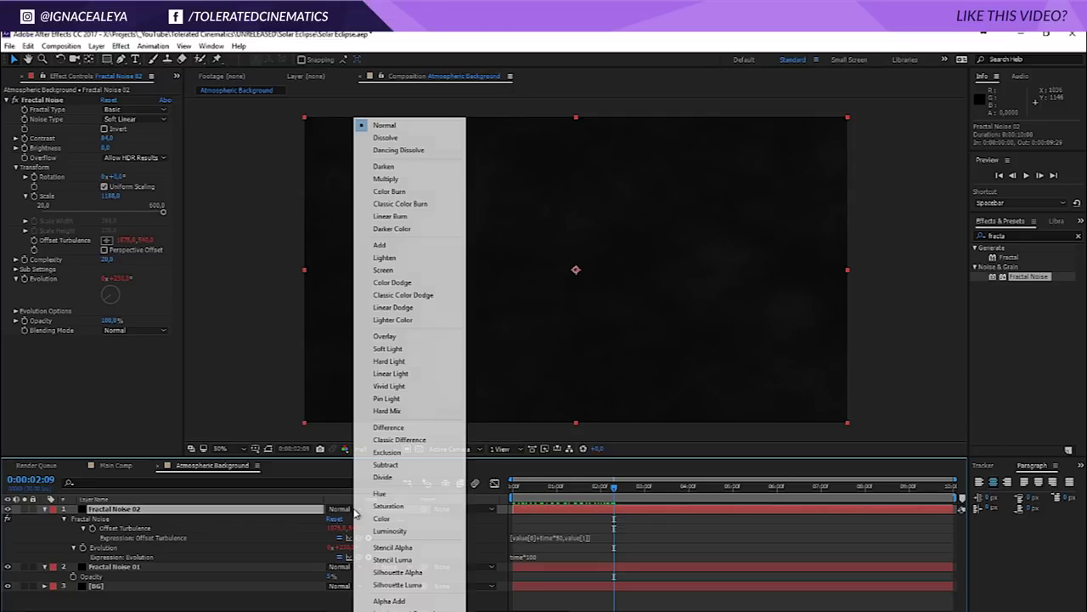
{"action": "left_click", "coordinate": [402, 270]}
{"action": "left_click", "coordinate": [342, 566]}
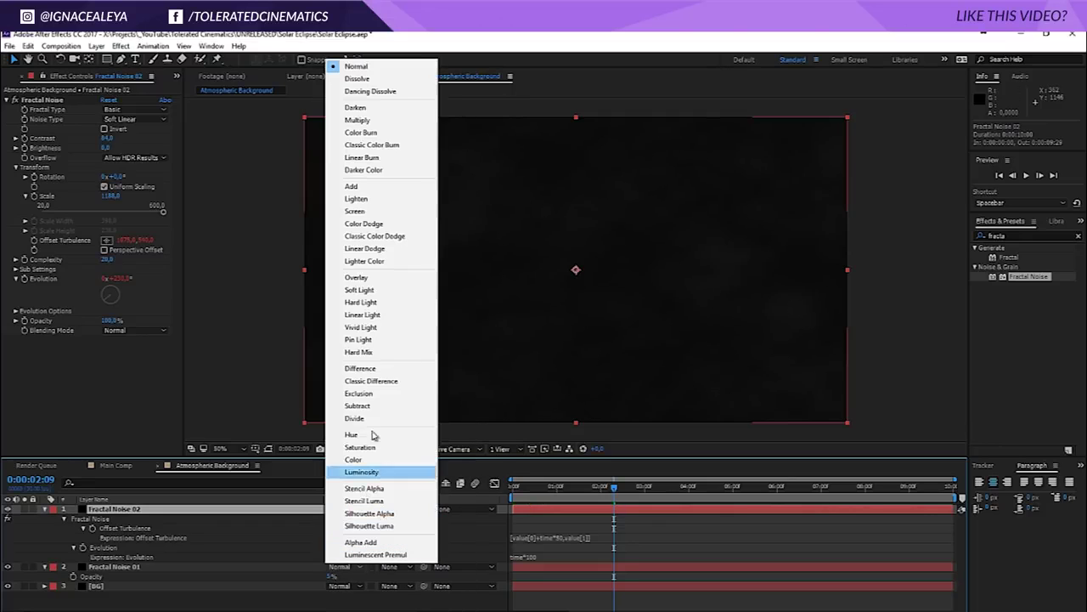
{"action": "left_click", "coordinate": [369, 211]}
{"action": "left_click_drag", "start_coordinate": [606, 500], "coordinate": [582, 510]}
Step: Apply the Gradient Ramp effect to the BG layer
{"action": "left_click", "coordinate": [554, 587]}
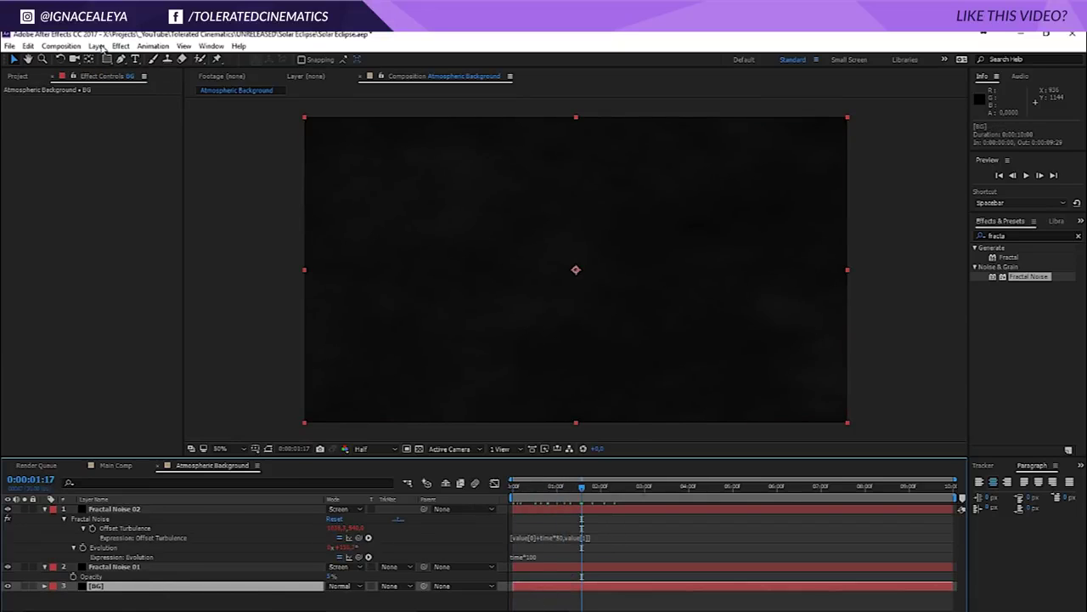
{"action": "left_click", "coordinate": [120, 46]}
{"action": "mouse_move", "coordinate": [48, 217]}
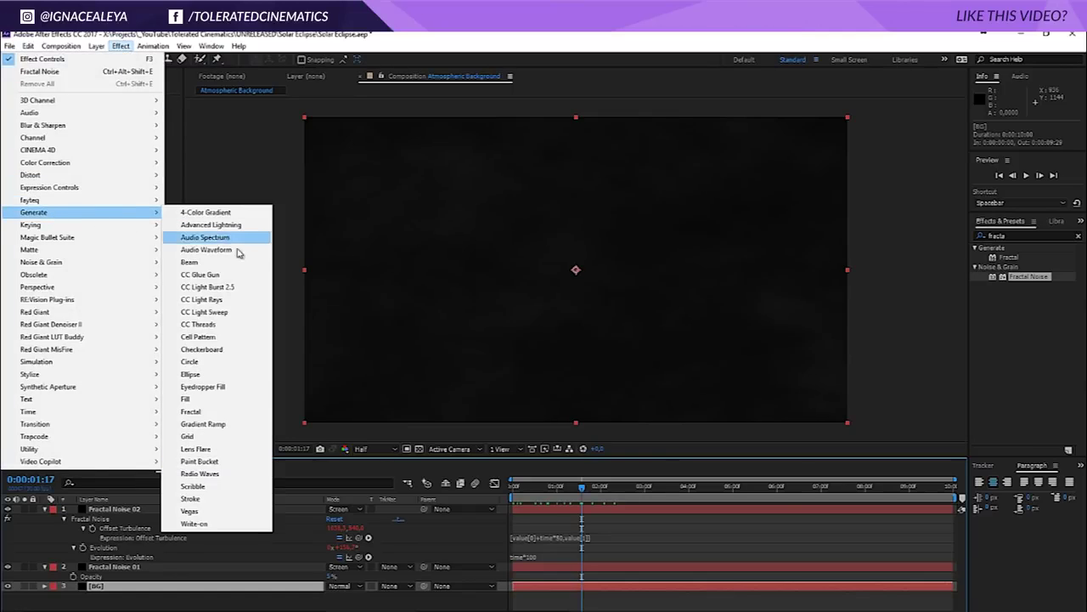
{"action": "left_click", "coordinate": [226, 429]}
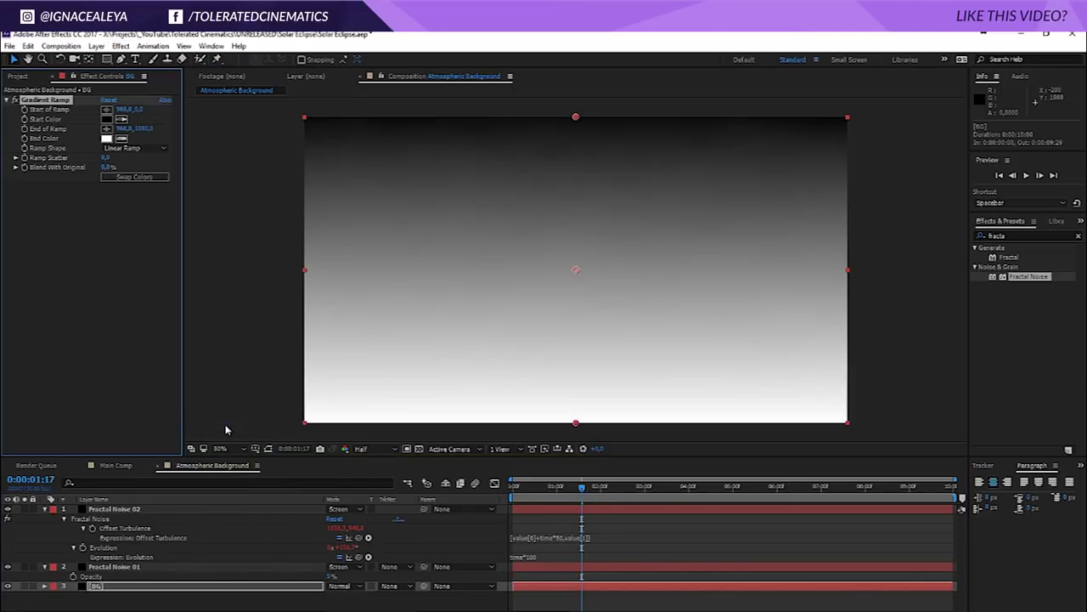
Step: Set the Gradient Ramp's end color to a very dark blue, 010409
{"action": "left_click", "coordinate": [106, 140]}
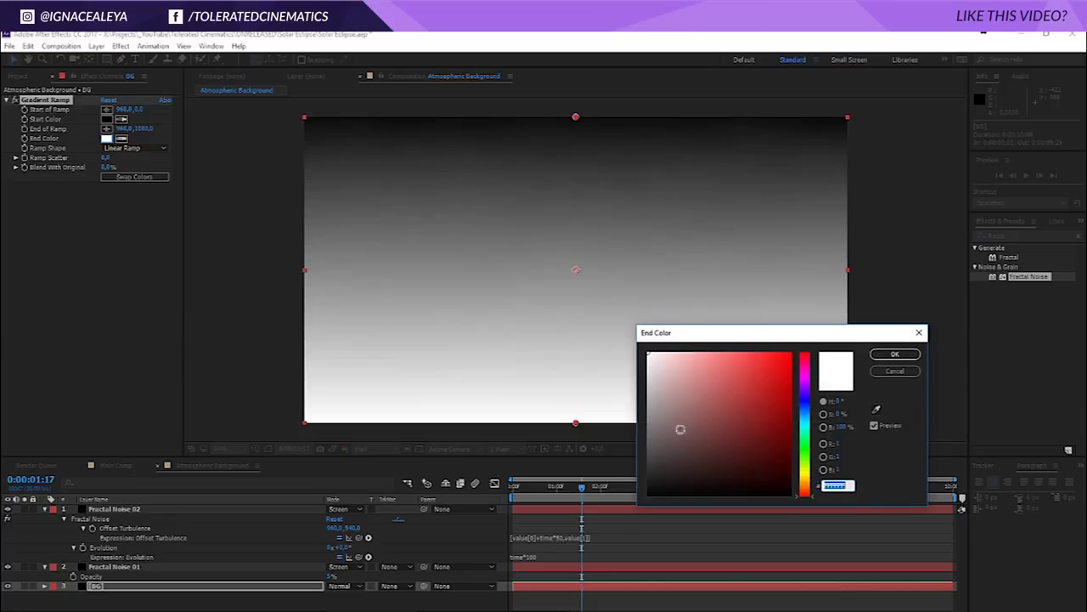
{"action": "left_click_drag", "start_coordinate": [700, 442], "coordinate": [615, 523]}
{"action": "left_click", "coordinate": [805, 412]}
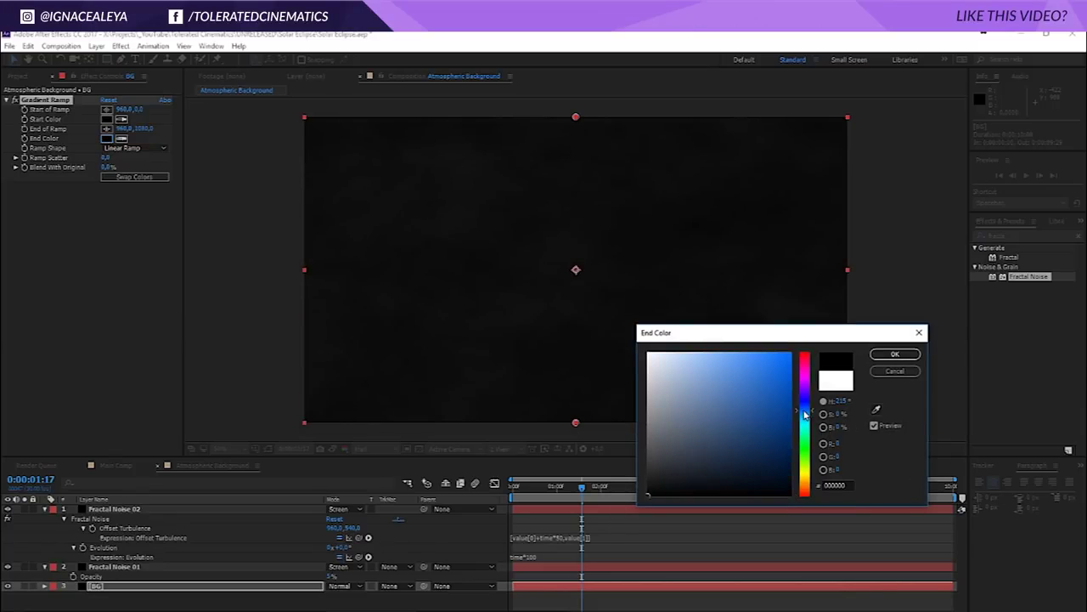
{"action": "left_click_drag", "start_coordinate": [763, 447], "coordinate": [775, 491]}
{"action": "left_click", "coordinate": [894, 354]}
Step: Set the Gradient Ramp's start color to a very dark orange-red, 080201
{"action": "left_click", "coordinate": [106, 119]}
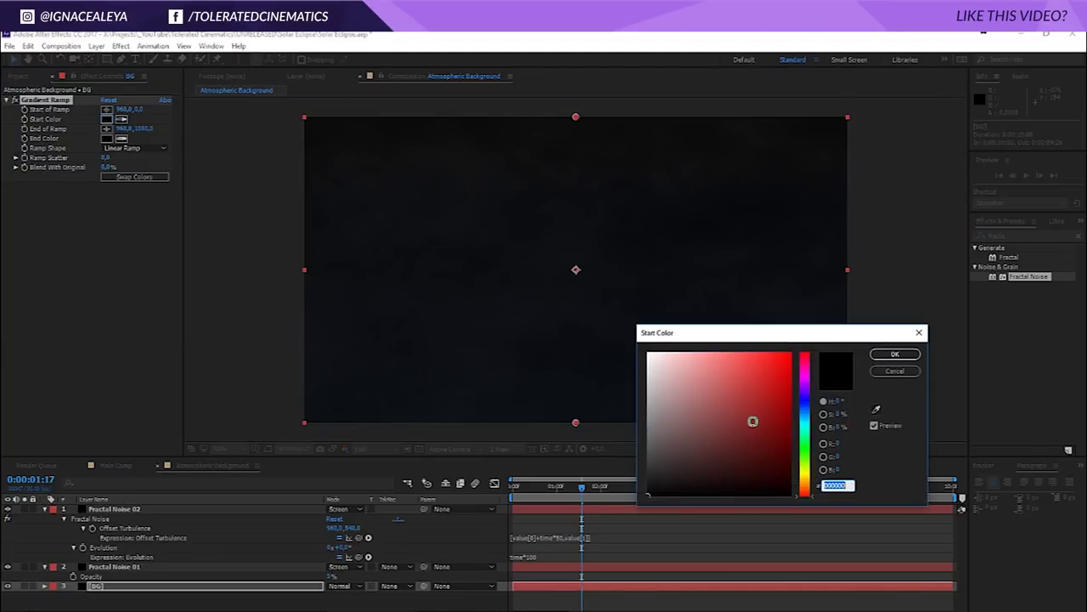
{"action": "left_click", "coordinate": [803, 487]}
{"action": "mouse_move", "coordinate": [743, 453]}
{"action": "left_mouse_down"}
{"action": "mouse_move", "coordinate": [745, 481]}
{"action": "mouse_move", "coordinate": [781, 490]}
{"action": "left_mouse_up"}
{"action": "left_click", "coordinate": [805, 491]}
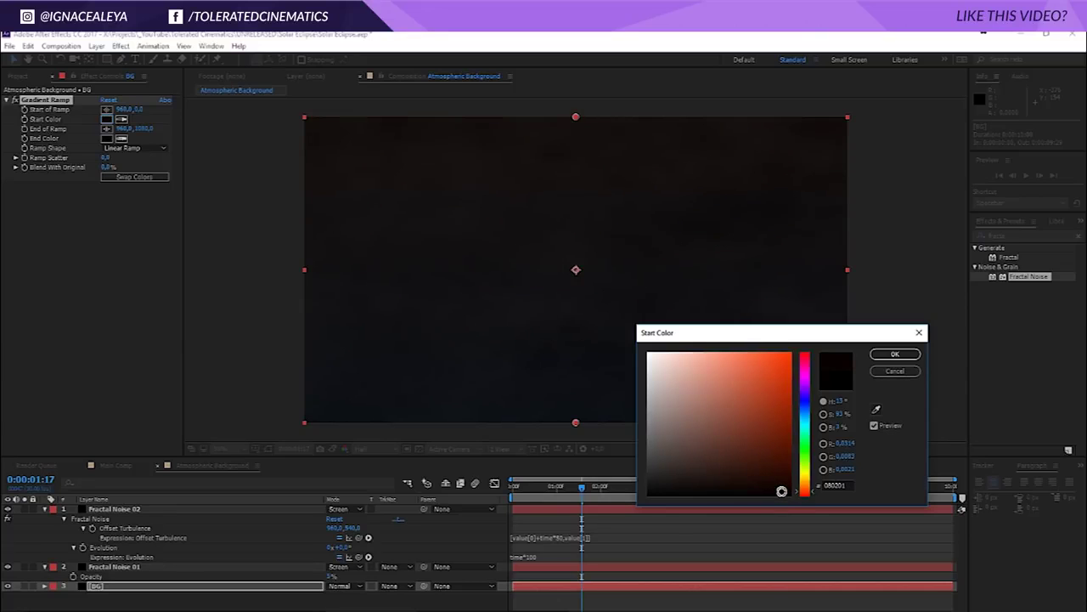
{"action": "left_click", "coordinate": [894, 353]}
Step: Fine-tune the saturation and brightness of the Gradient Ramp's dark blue end color
{"action": "left_click", "coordinate": [122, 138]}
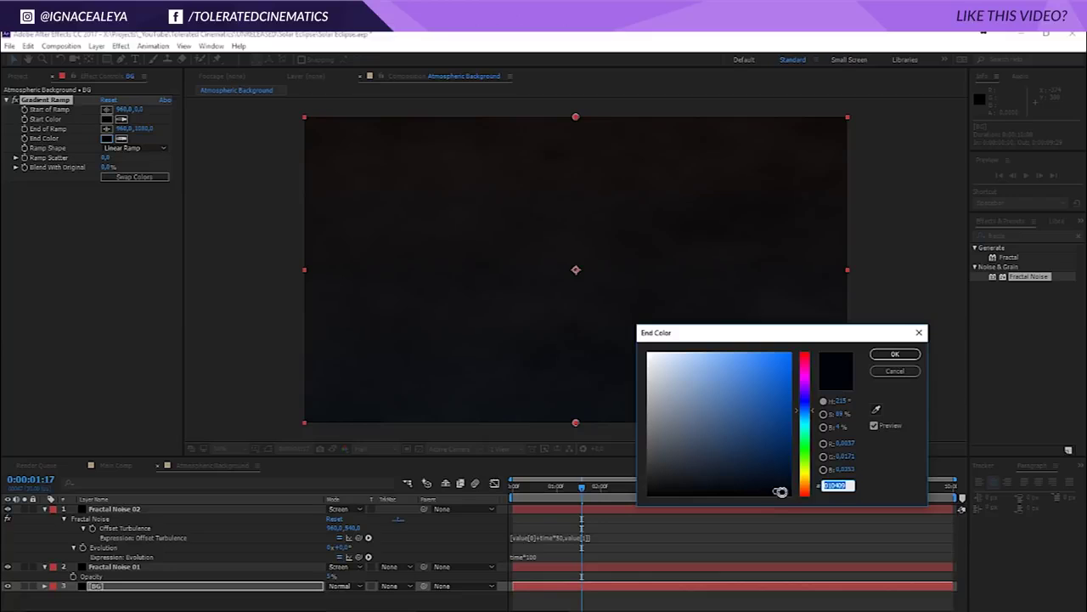
{"action": "left_click", "coordinate": [781, 492]}
{"action": "left_click", "coordinate": [894, 353]}
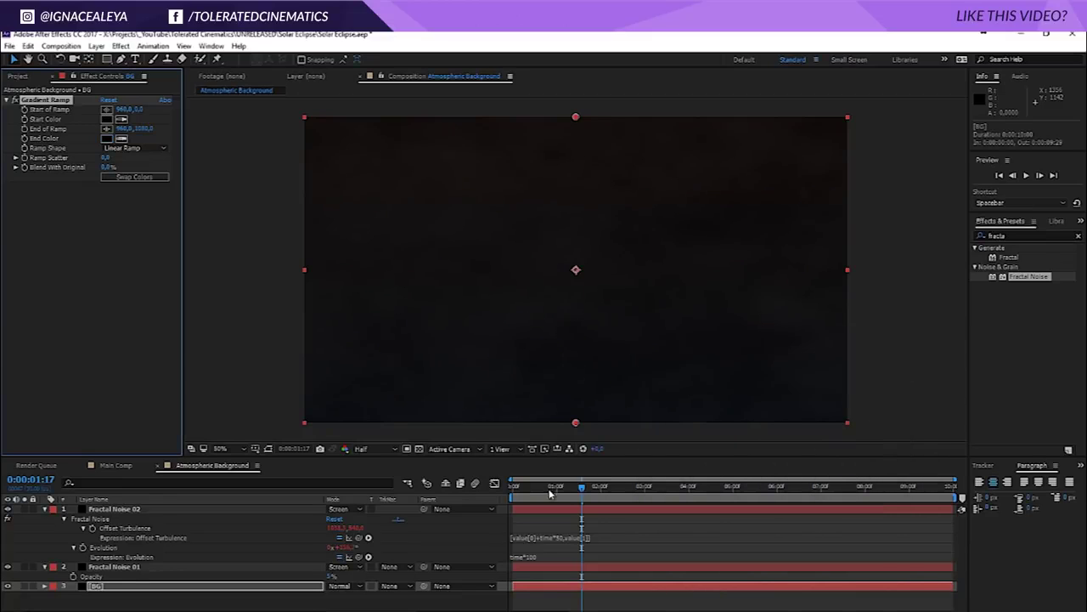
Step: Scrub and play back the composition to check the noise over the colored gradient
{"action": "left_click", "coordinate": [552, 490]}
{"action": "left_click_drag", "start_coordinate": [534, 492], "coordinate": [592, 488]}
{"action": "key", "text": "space"}
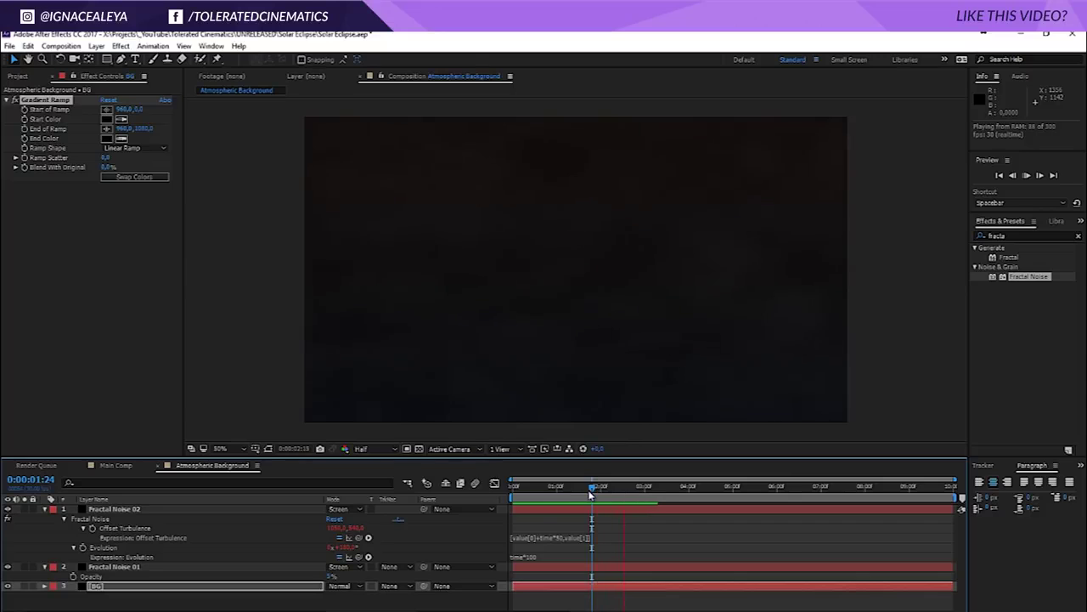
{"action": "key", "text": "space"}
Step: Apply the Tint color correction effect to the Fractal Noise 02 layer
{"action": "left_click", "coordinate": [139, 510]}
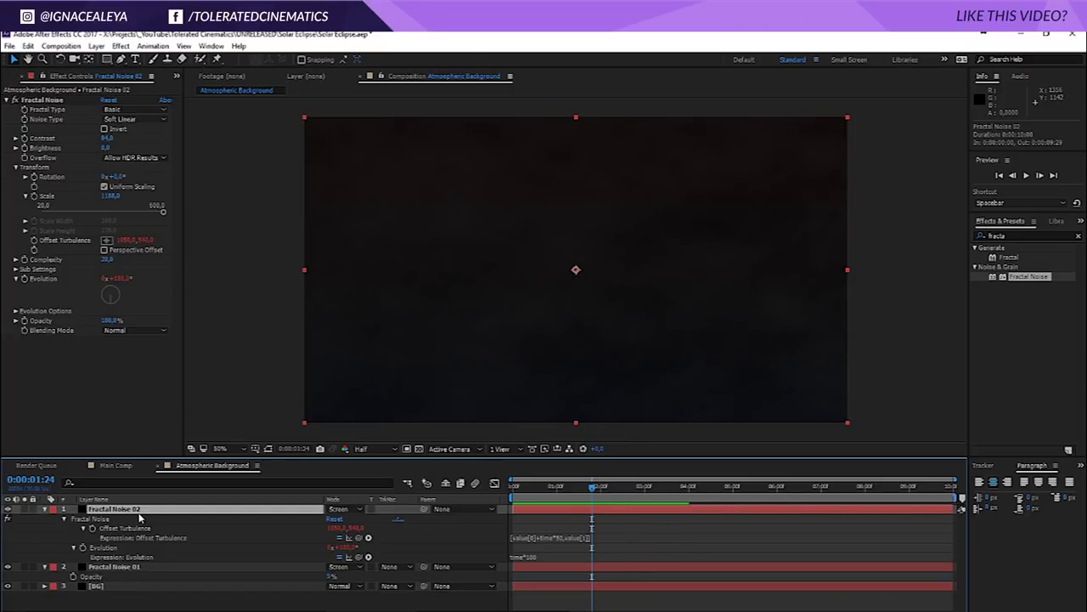
{"action": "left_click", "coordinate": [121, 46]}
{"action": "mouse_move", "coordinate": [68, 162]}
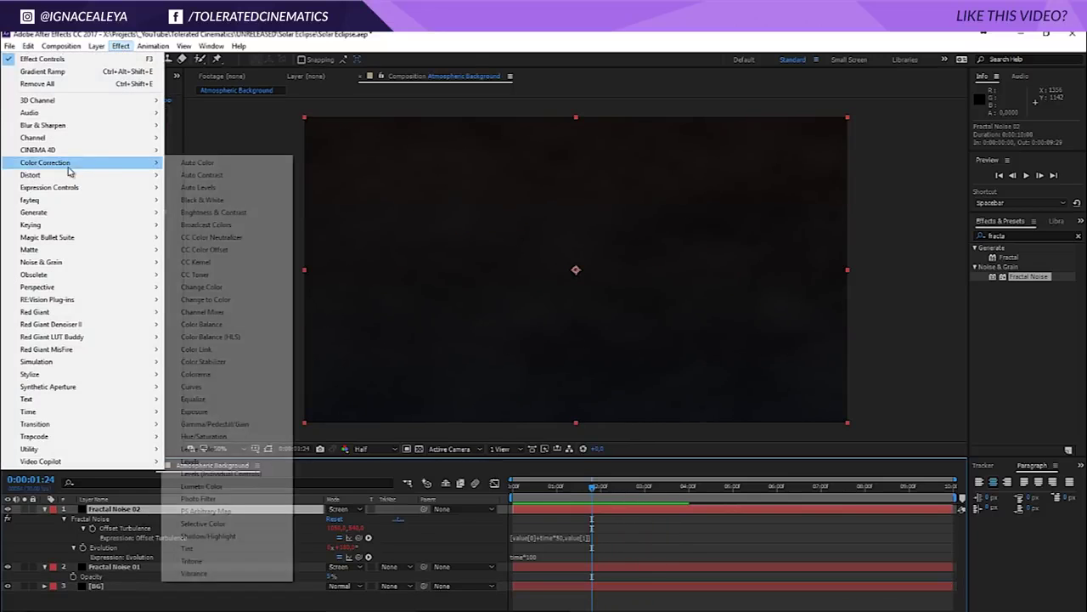
{"action": "left_click", "coordinate": [191, 548]}
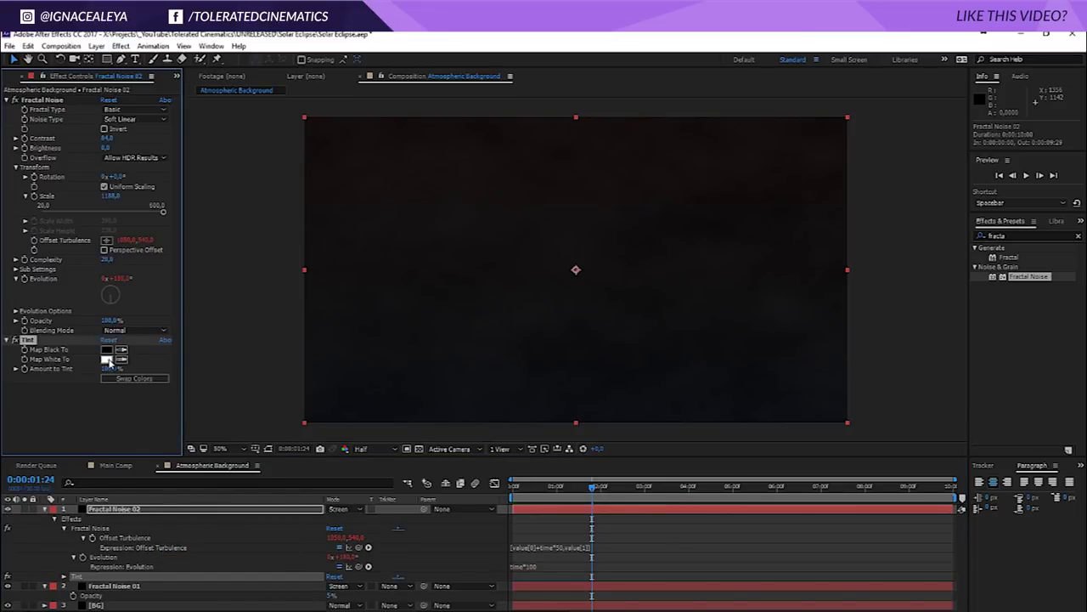
Step: Set Tint's Map White To color on Fractal Noise 02 to a muted brown, 825C4B
{"action": "left_click", "coordinate": [107, 360]}
{"action": "left_click_drag", "start_coordinate": [704, 371], "coordinate": [831, 324]}
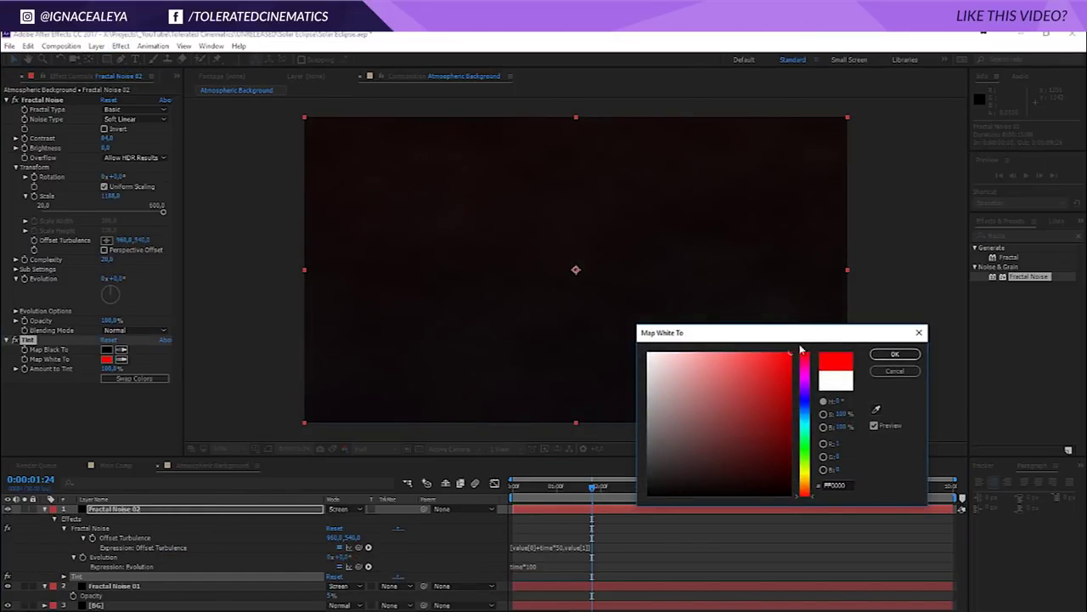
{"action": "left_click_drag", "start_coordinate": [755, 366], "coordinate": [762, 373]}
{"action": "left_click_drag", "start_coordinate": [806, 494], "coordinate": [805, 489]}
{"action": "left_click_drag", "start_coordinate": [742, 390], "coordinate": [704, 421]}
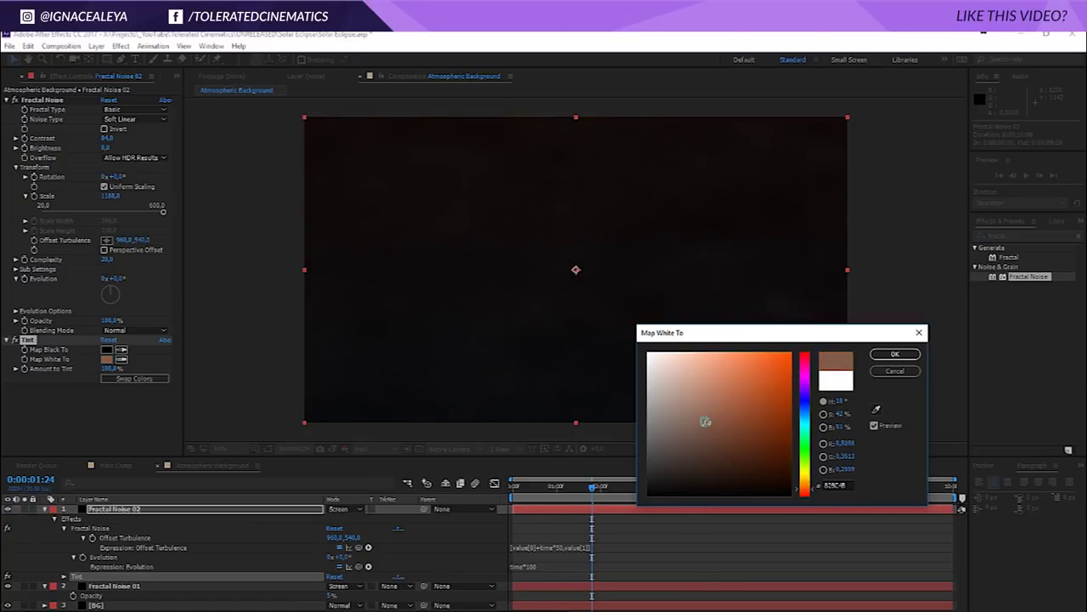
{"action": "left_click", "coordinate": [895, 353]}
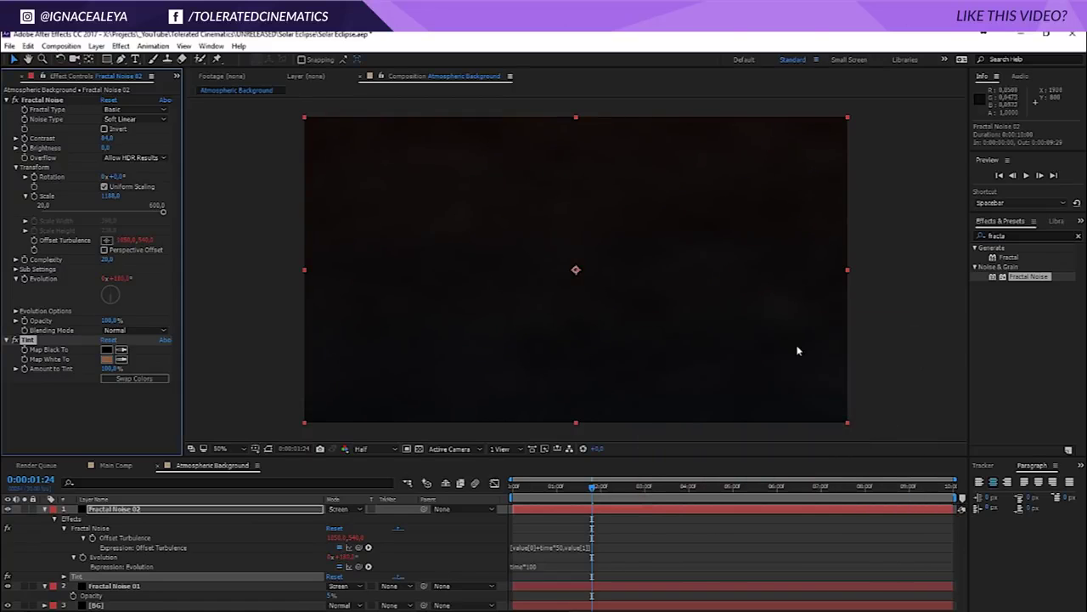
Step: Solo Fractal Noise 02 at 100% opacity and compare the layer with the Tint effect off and on
{"action": "left_click", "coordinate": [25, 509]}
{"action": "left_click", "coordinate": [307, 512]}
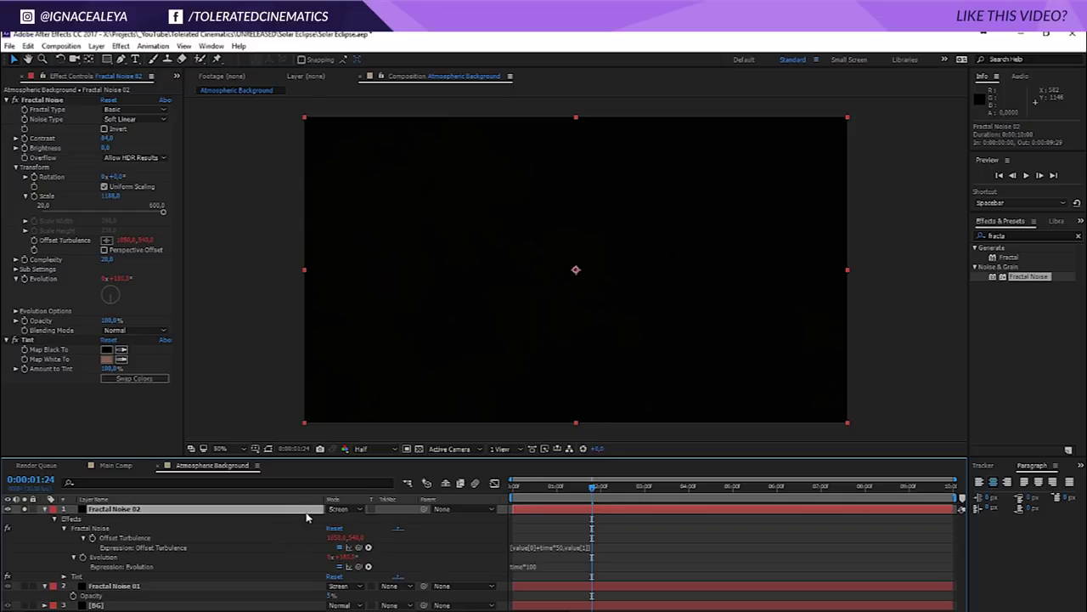
{"action": "key", "text": "t"}
{"action": "left_click_drag", "start_coordinate": [328, 518], "coordinate": [531, 503]}
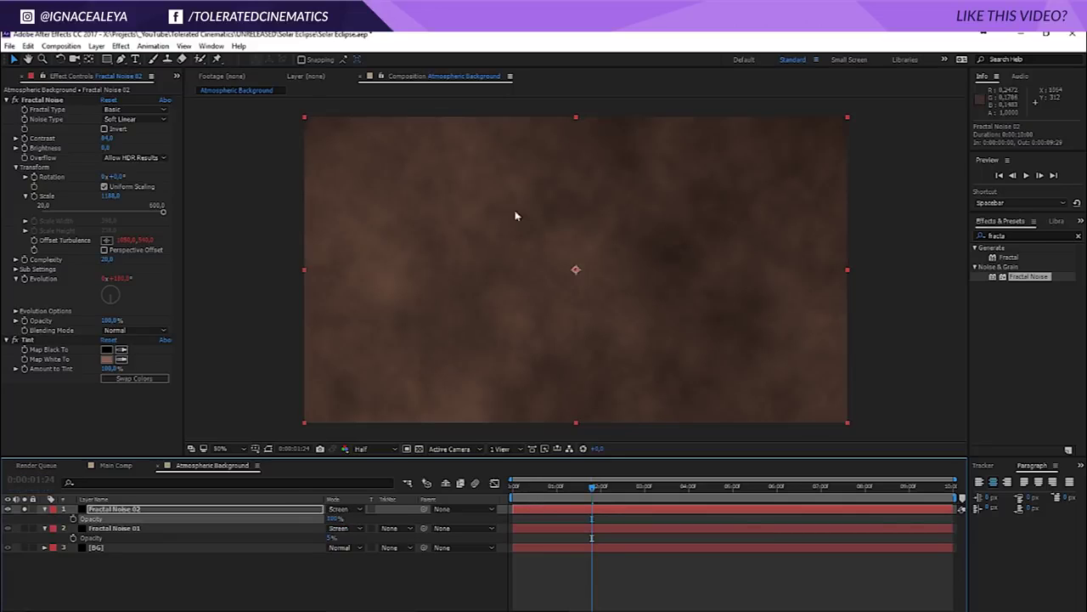
{"action": "left_click", "coordinate": [15, 339]}
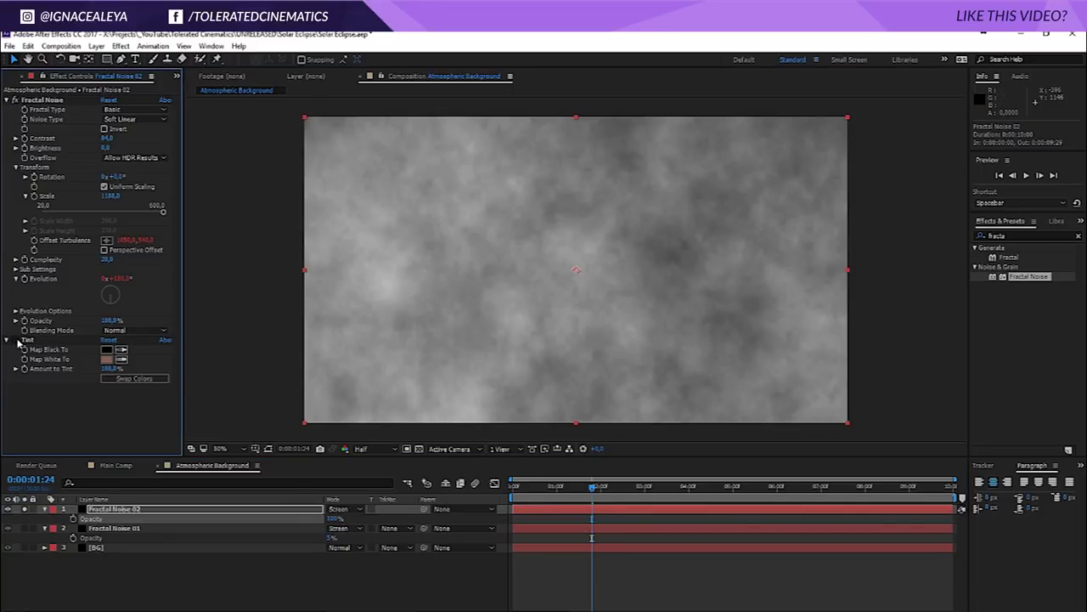
{"action": "left_click", "coordinate": [16, 339]}
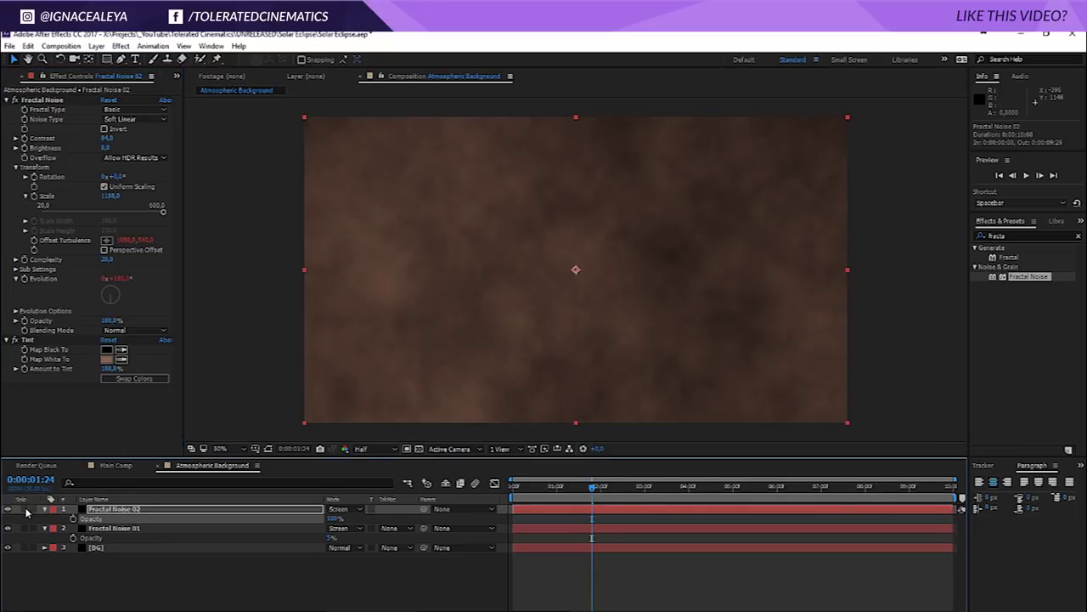
Step: Set Fractal Noise 02's opacity to 9% and its Tint Map White To color to white, FFFFFF
{"action": "left_click_drag", "start_coordinate": [334, 519], "coordinate": [290, 527]}
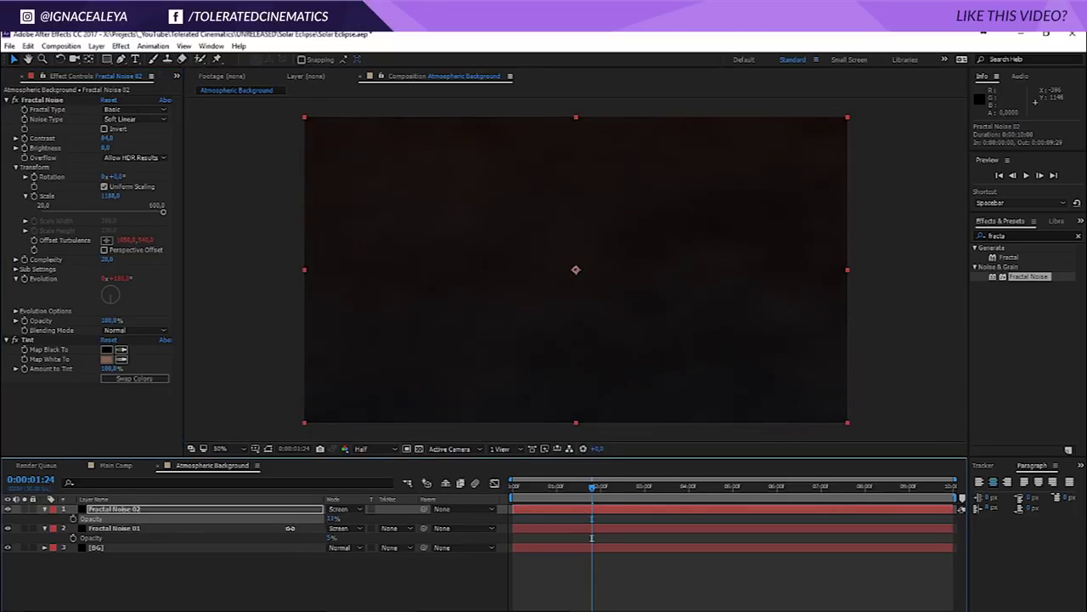
{"action": "left_click", "coordinate": [108, 359]}
{"action": "type", "text": "FFFFFF"}
{"action": "key", "text": "Return"}
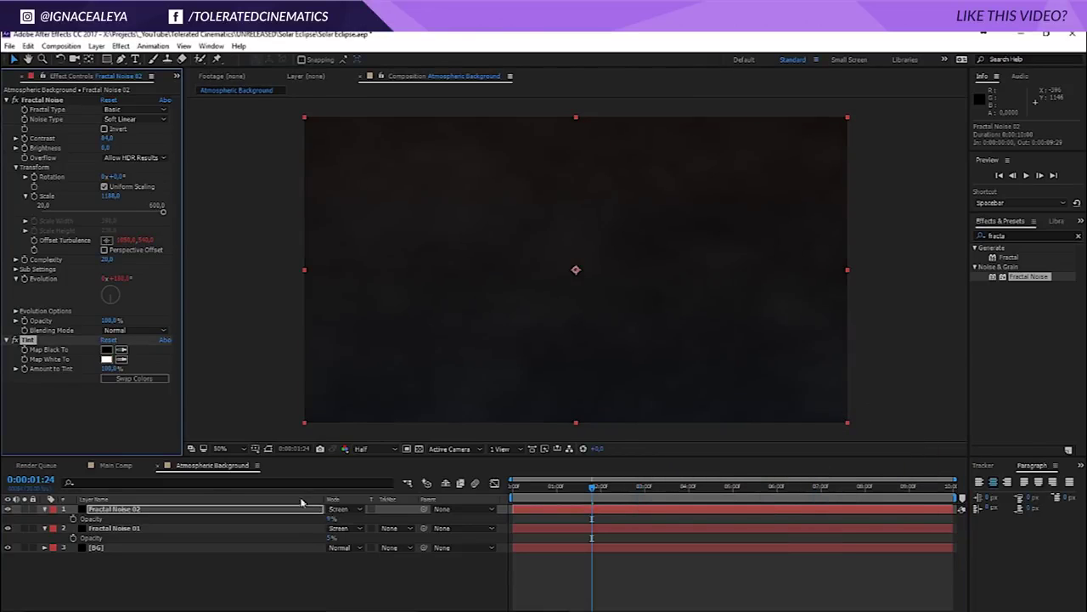
Step: Set the Tint Map White To color on Fractal Noise 02 to a light orange-beige
{"action": "left_click", "coordinate": [107, 359]}
{"action": "left_click", "coordinate": [656, 370]}
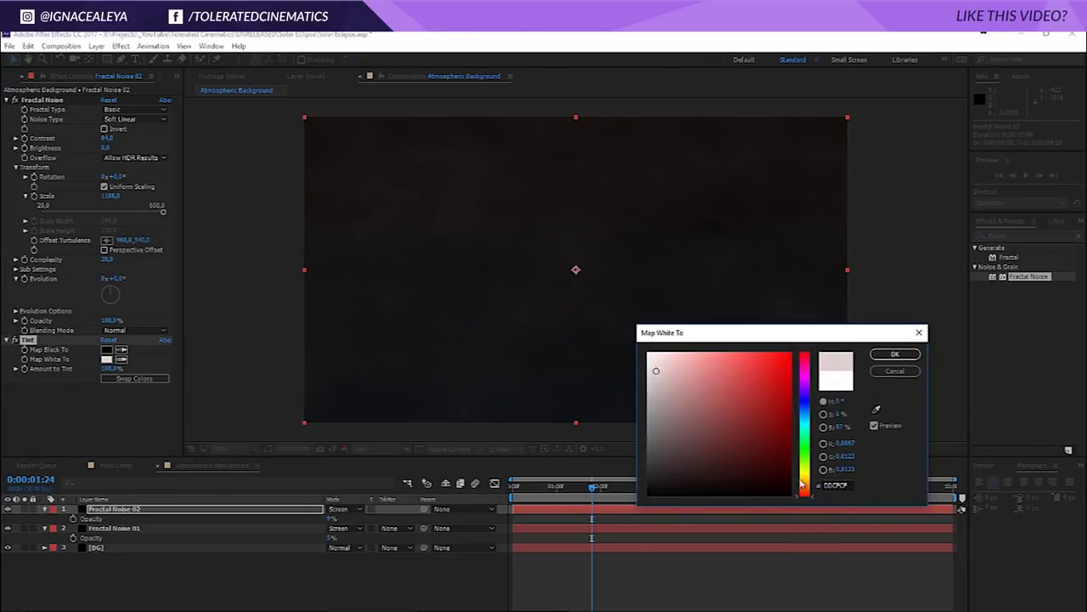
{"action": "left_click", "coordinate": [805, 486]}
{"action": "left_click_drag", "start_coordinate": [814, 488], "coordinate": [801, 480]}
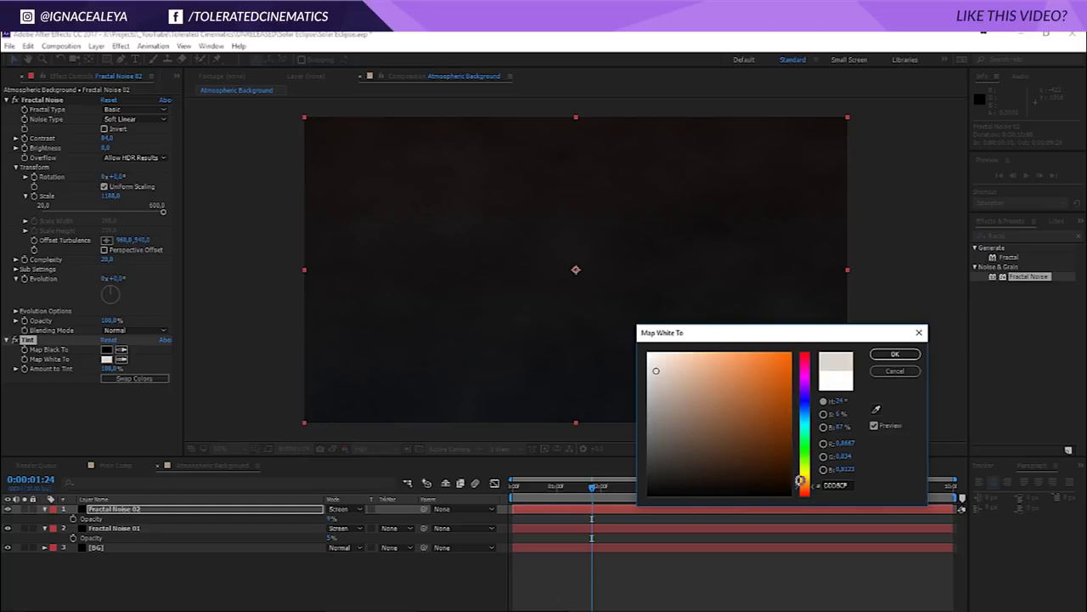
{"action": "left_click", "coordinate": [687, 383]}
{"action": "left_click", "coordinate": [894, 353]}
Step: Play back the composition to check the beige-tinted noise in motion
{"action": "mouse_move", "coordinate": [593, 490]}
{"action": "left_mouse_down"}
{"action": "mouse_move", "coordinate": [612, 491]}
{"action": "mouse_move", "coordinate": [594, 496]}
{"action": "left_mouse_up"}
{"action": "left_click", "coordinate": [601, 557]}
{"action": "key", "text": "space"}
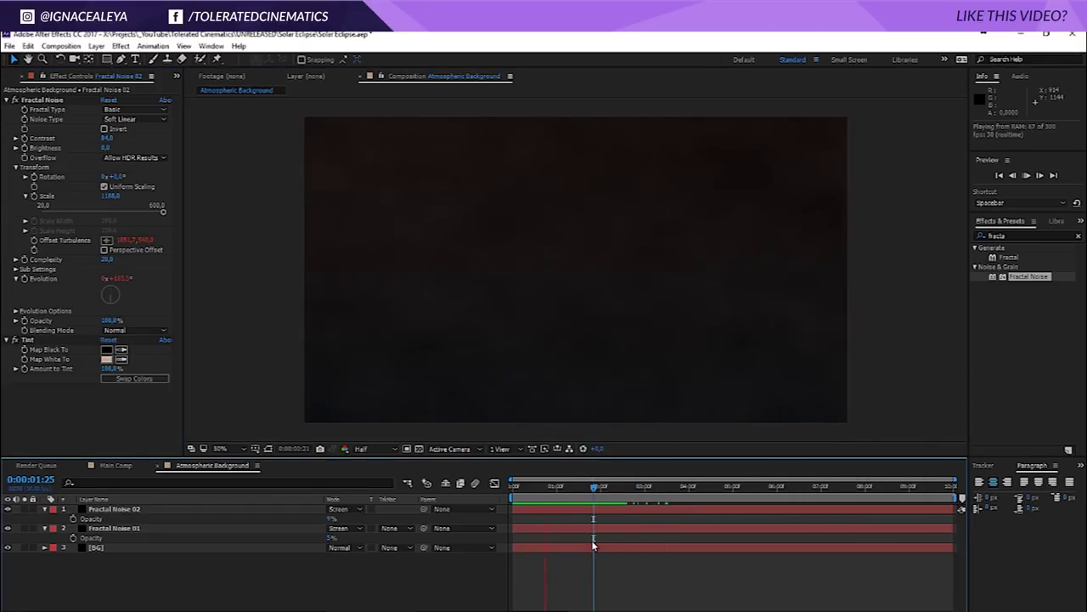
{"action": "left_click", "coordinate": [580, 490]}
Step: Duplicate the Fractal Noise 02 layer
{"action": "left_click", "coordinate": [577, 510]}
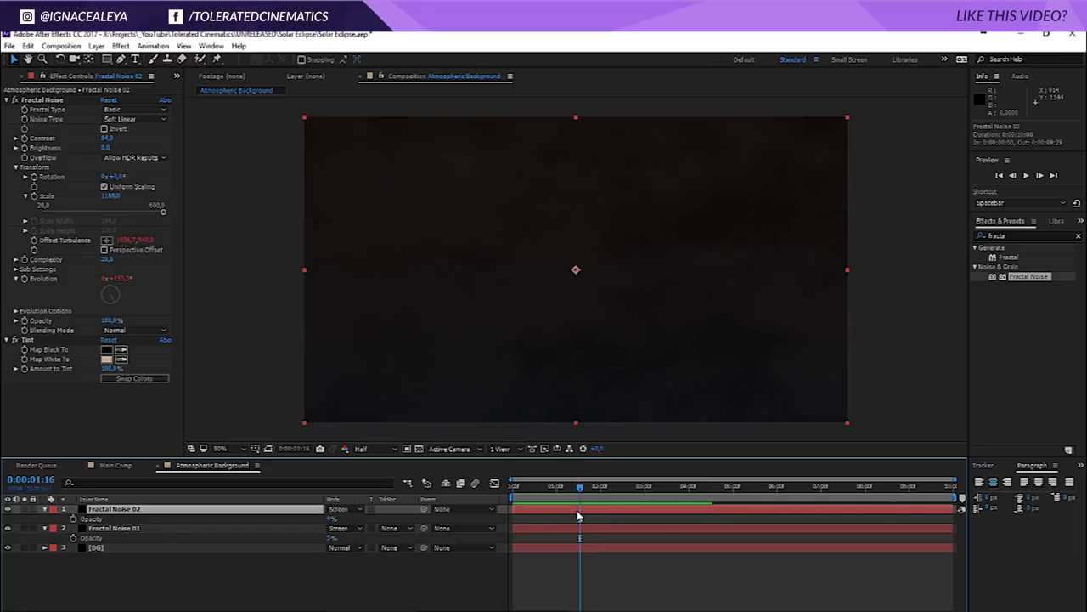
{"action": "left_click", "coordinate": [119, 503]}
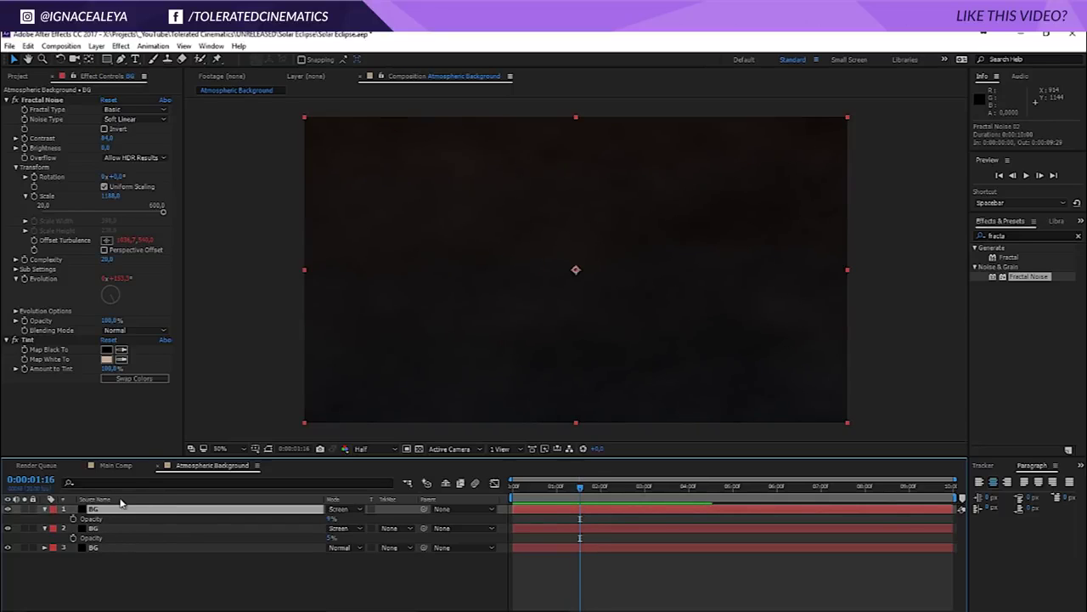
{"action": "left_click", "coordinate": [120, 504]}
{"action": "key", "text": "ctrl+d"}
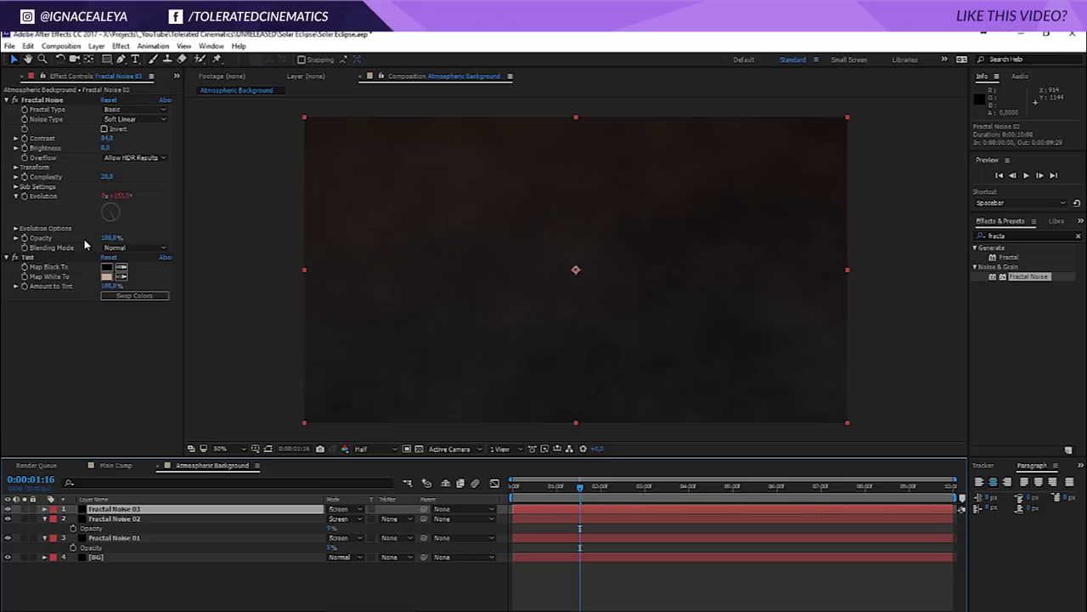
Step: Set the Fractal Noise Scale on the Fractal Noise 03 layer to 172
{"action": "left_click", "coordinate": [15, 166]}
{"action": "left_click", "coordinate": [111, 197]}
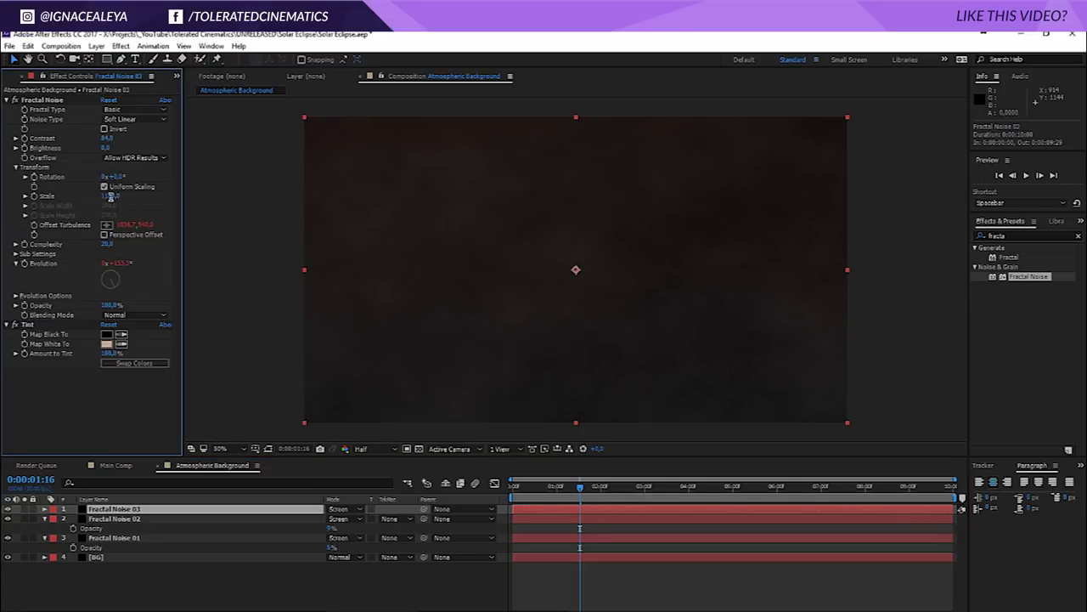
{"action": "type", "text": "50"}
{"action": "key", "text": "Return"}
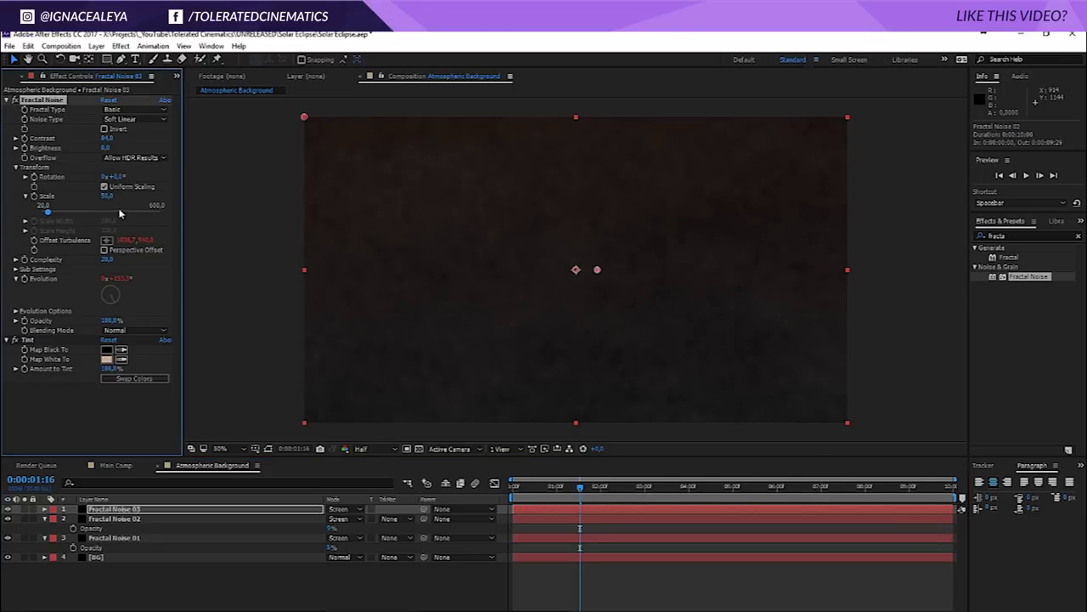
{"action": "left_click_drag", "start_coordinate": [108, 196], "coordinate": [180, 201]}
{"action": "left_click", "coordinate": [308, 509]}
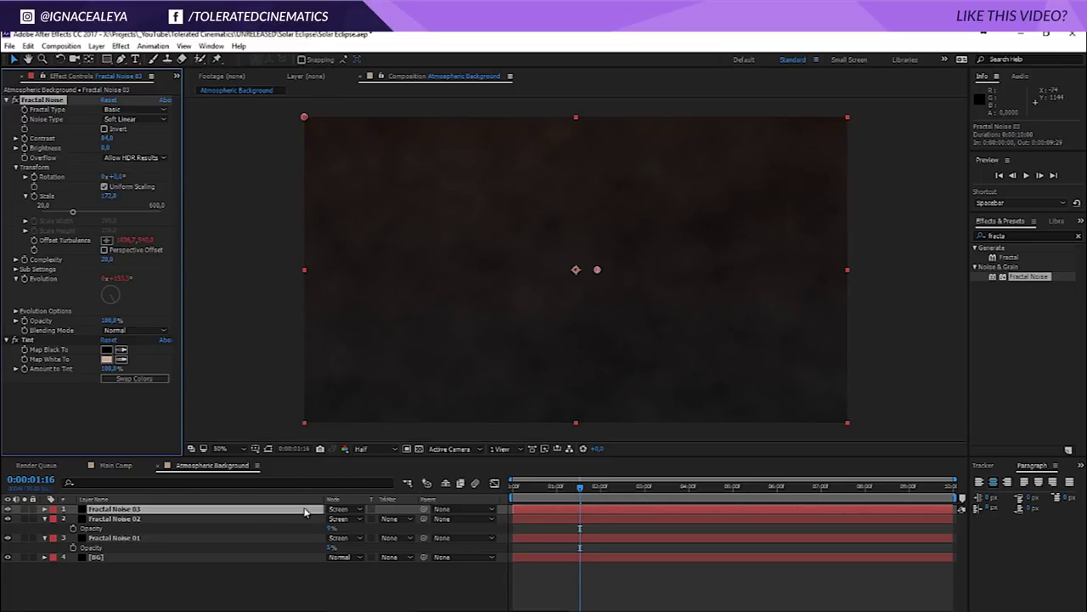
Step: Lower the Fractal Noise 03 layer's opacity to 2% and play back the composition to check it
{"action": "key", "text": "t"}
{"action": "left_click_drag", "start_coordinate": [332, 519], "coordinate": [330, 520]}
{"action": "key", "text": "Return"}
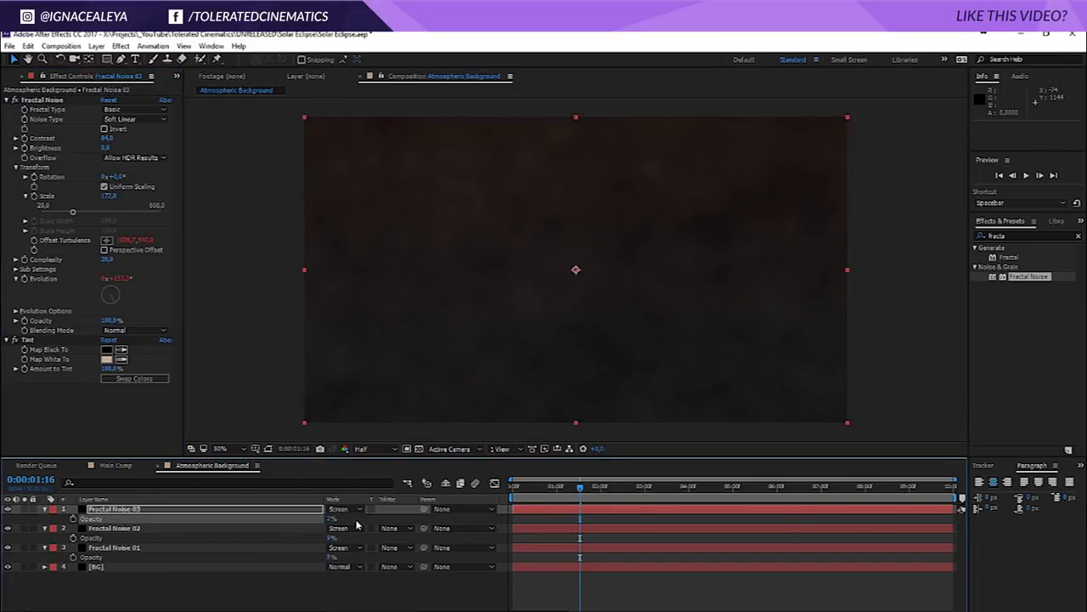
{"action": "left_click", "coordinate": [417, 594]}
{"action": "key", "text": "space"}
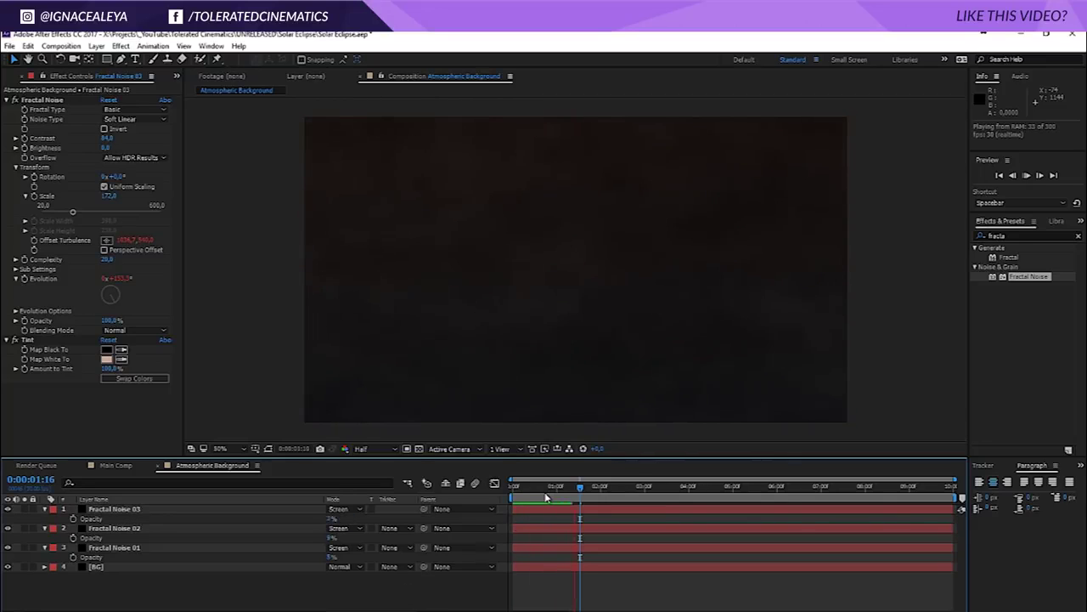
{"action": "left_click", "coordinate": [547, 492]}
Step: Reveal the expressions on Fractal Noise 03 and change its Evolution expression to time*250
{"action": "left_click", "coordinate": [544, 508]}
{"action": "key", "text": "e"}
{"action": "key", "text": "e"}
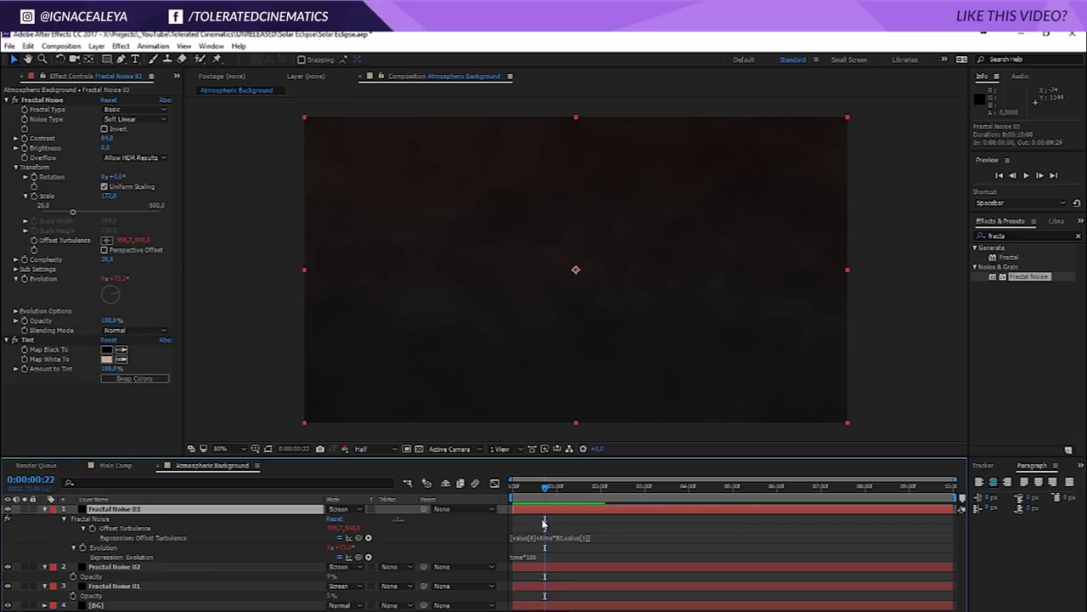
{"action": "left_click", "coordinate": [551, 554]}
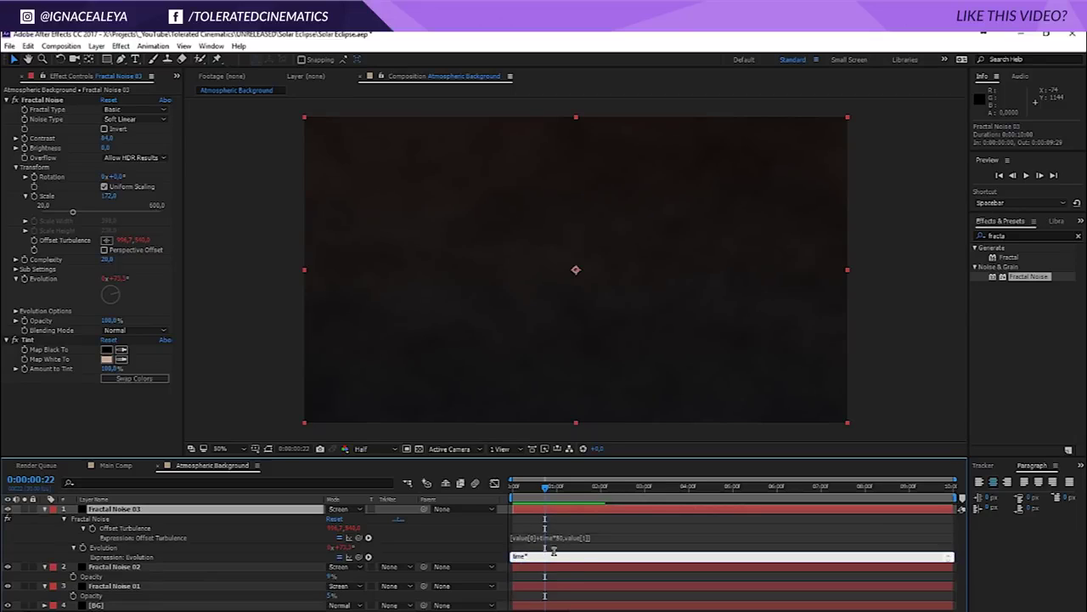
{"action": "type", "text": "250"}
Step: Change Fractal Noise 03's Offset Turbulence expression to [value[0]+time*200,value[1]] and preview the faster drift
{"action": "left_click", "coordinate": [584, 537]}
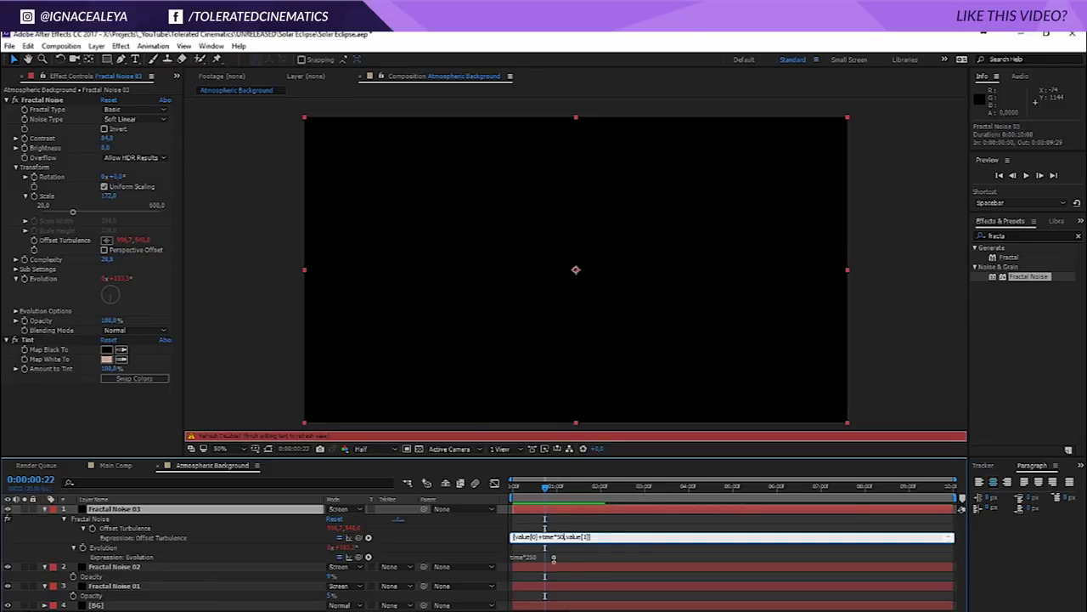
{"action": "double_click", "coordinate": [559, 537]}
{"action": "type", "text": "200"}
{"action": "left_click", "coordinate": [581, 549]}
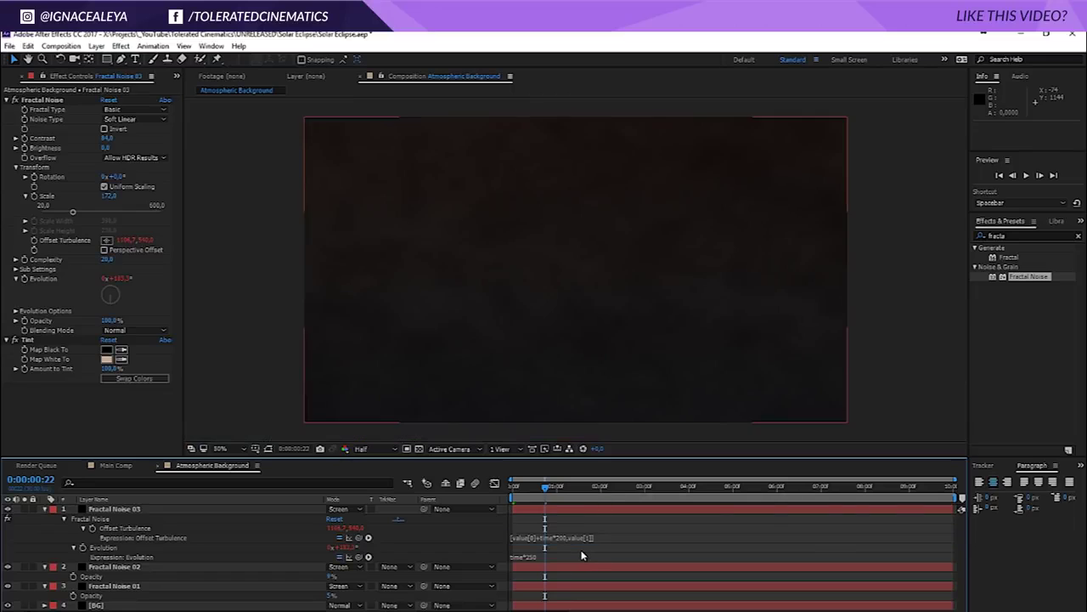
{"action": "key", "text": "space"}
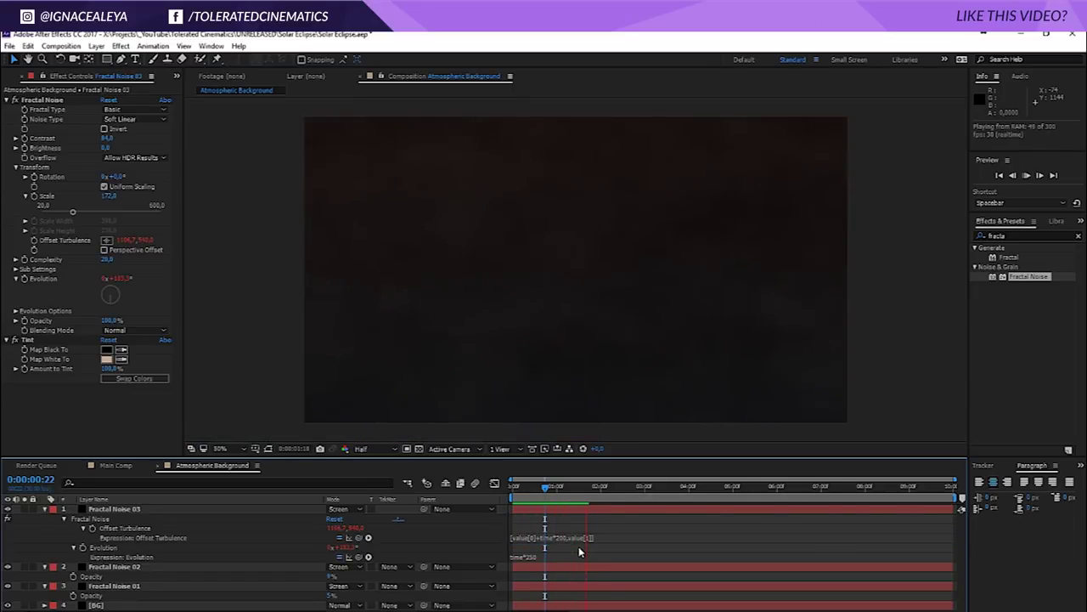
{"action": "left_click", "coordinate": [549, 494]}
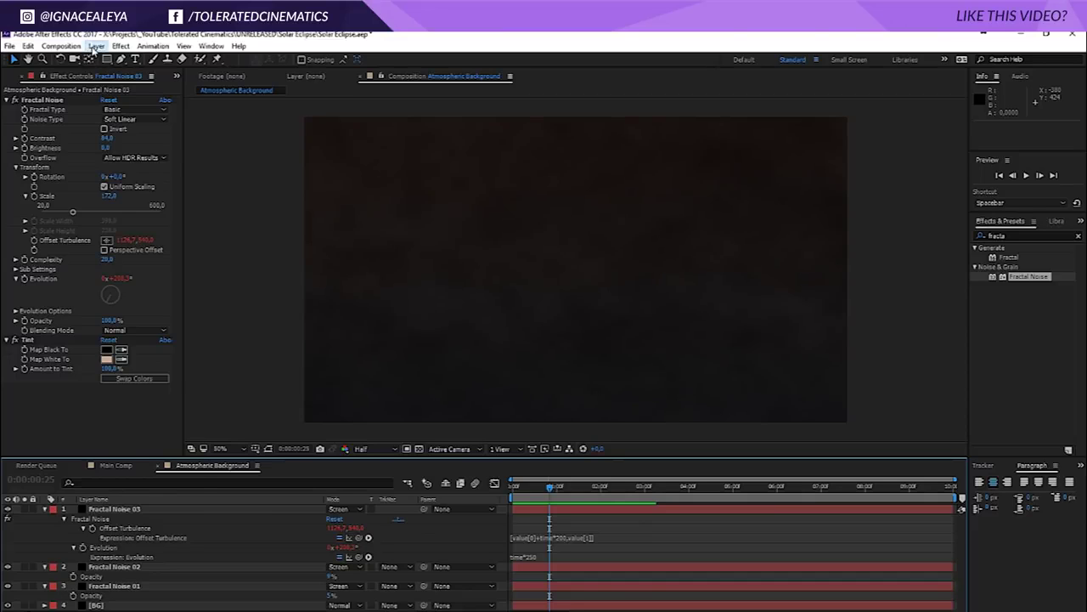
Step: Add an adjustment layer above the noise layers and give it an elliptical mask filling the frame, with the mask outline shown
{"action": "left_click", "coordinate": [95, 46]}
{"action": "mouse_move", "coordinate": [112, 59]}
{"action": "left_click", "coordinate": [246, 134]}
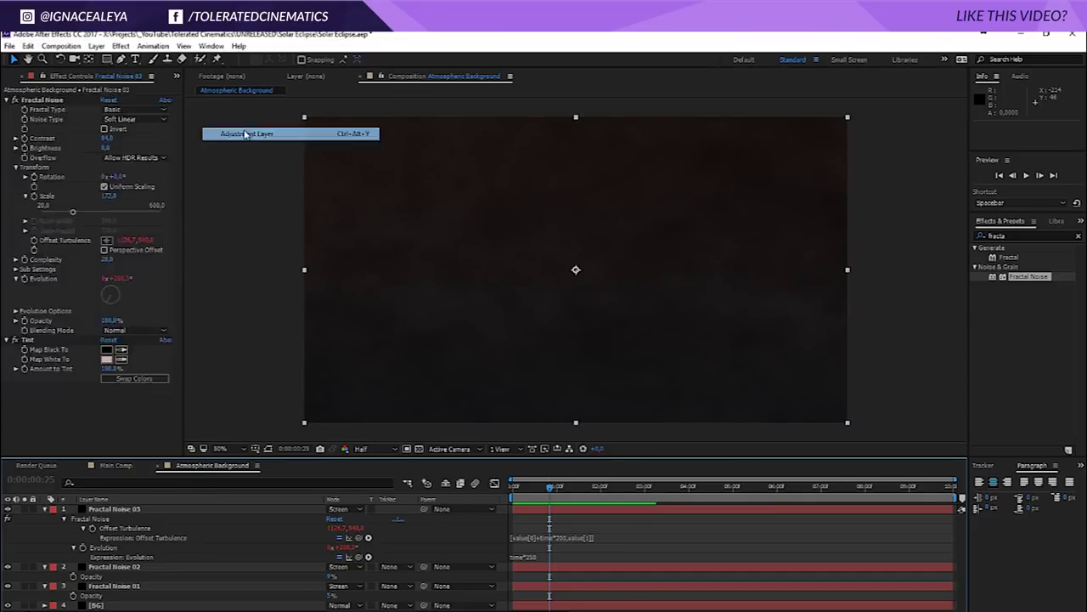
{"action": "left_click_drag", "start_coordinate": [109, 65], "coordinate": [141, 91]}
{"action": "double_click", "coordinate": [106, 61]}
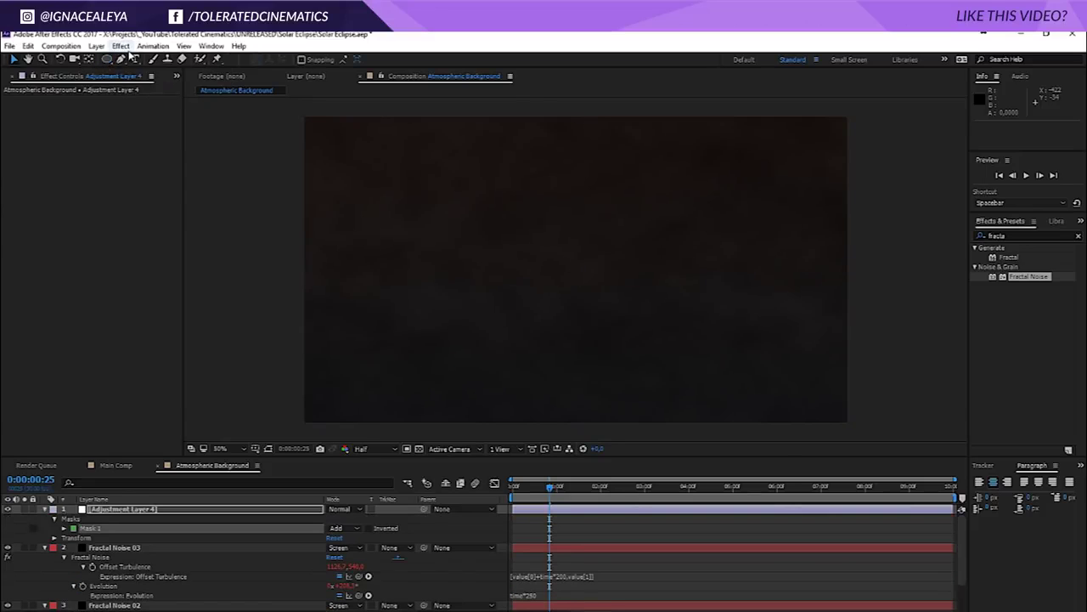
{"action": "left_click", "coordinate": [269, 449]}
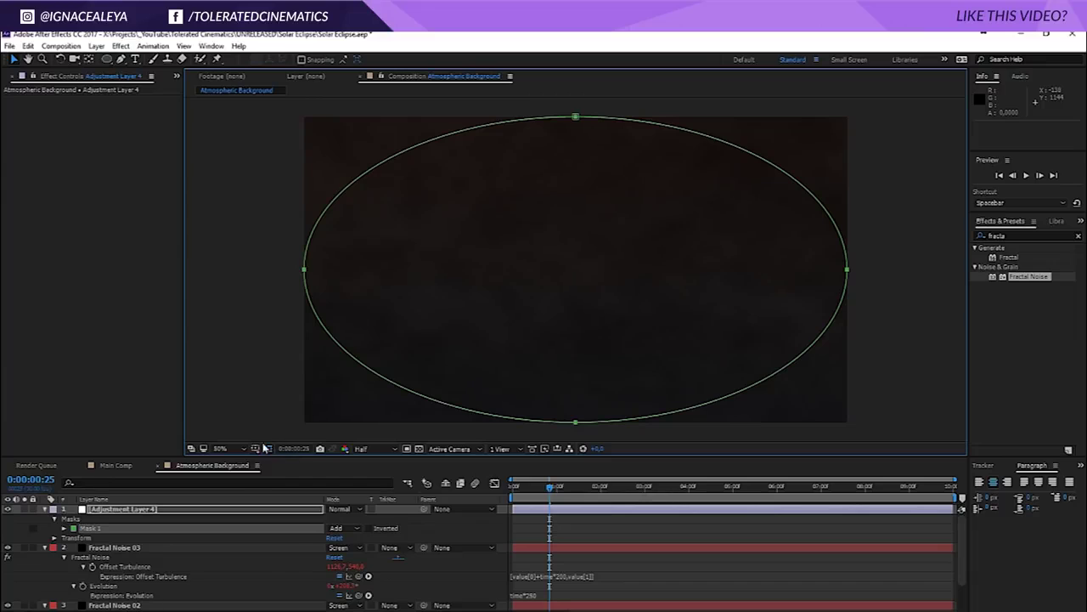
Step: Set the adjustment layer's mask mode to Subtract and its Mask Feather to 500 pixels
{"action": "left_click", "coordinate": [344, 529]}
{"action": "left_click", "coordinate": [357, 466]}
{"action": "key", "text": "f"}
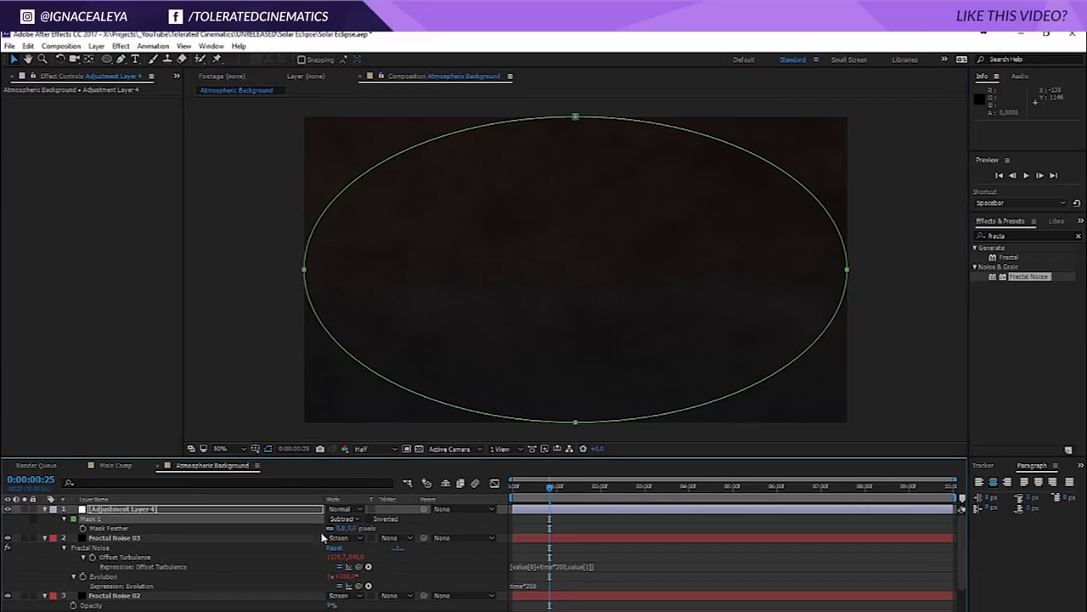
{"action": "left_click", "coordinate": [340, 528]}
{"action": "type", "text": "500"}
{"action": "key", "text": "Return"}
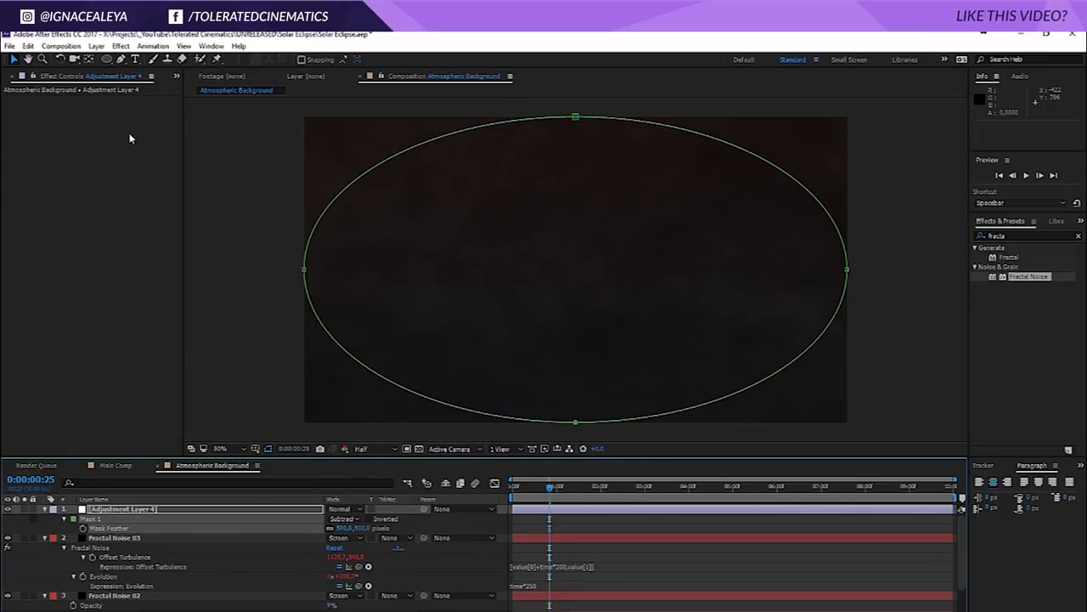
Step: Apply a Curves effect to the adjustment layer, pull the RGB midtones down to darken the edges, and preview the vignette
{"action": "left_click", "coordinate": [123, 47]}
{"action": "mouse_move", "coordinate": [85, 162]}
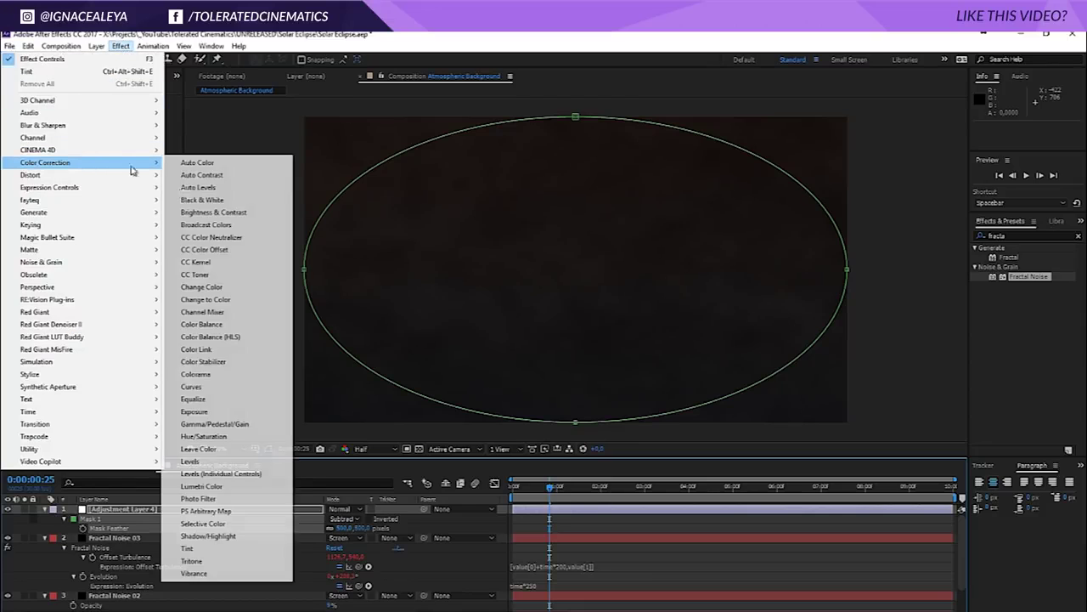
{"action": "left_click", "coordinate": [186, 387]}
{"action": "left_click_drag", "start_coordinate": [85, 234], "coordinate": [98, 250]}
{"action": "left_click", "coordinate": [620, 529]}
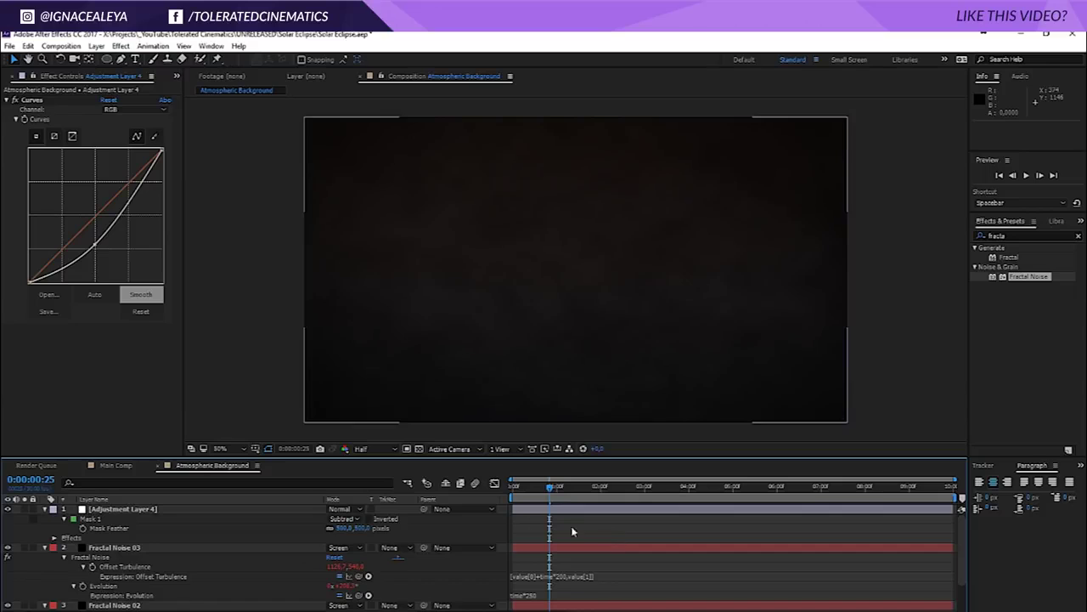
{"action": "key", "text": "space"}
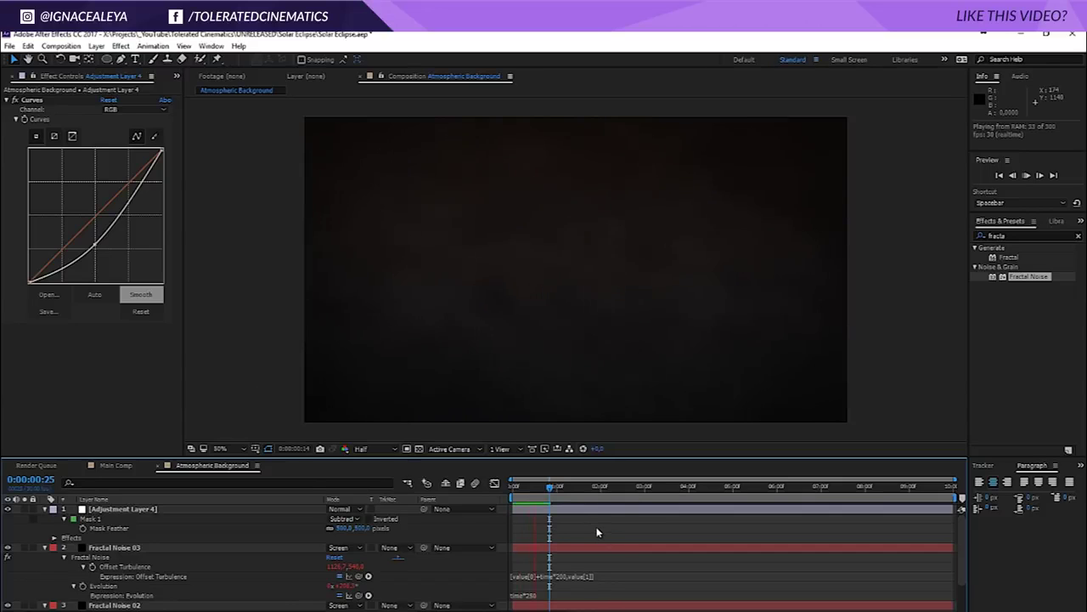